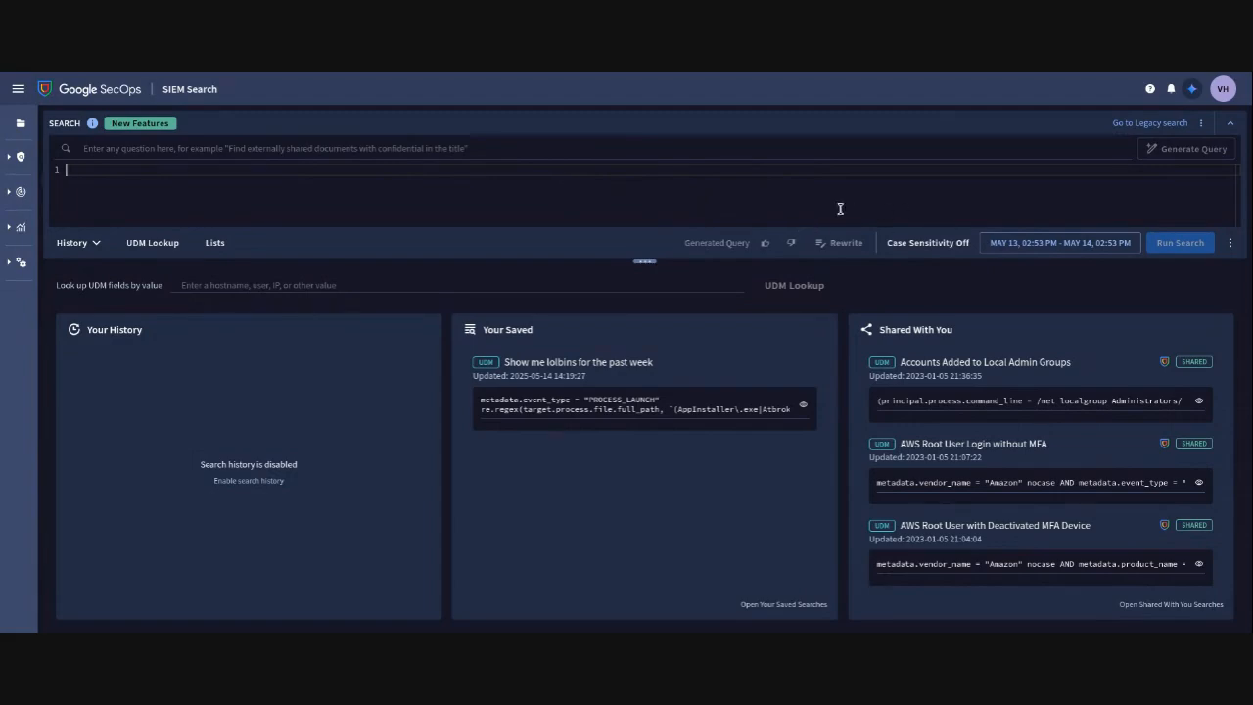
Step: Ask Gemini "Is APT43 active in my environment?"
{"action": "mouse_move", "coordinate": [51, 120]}
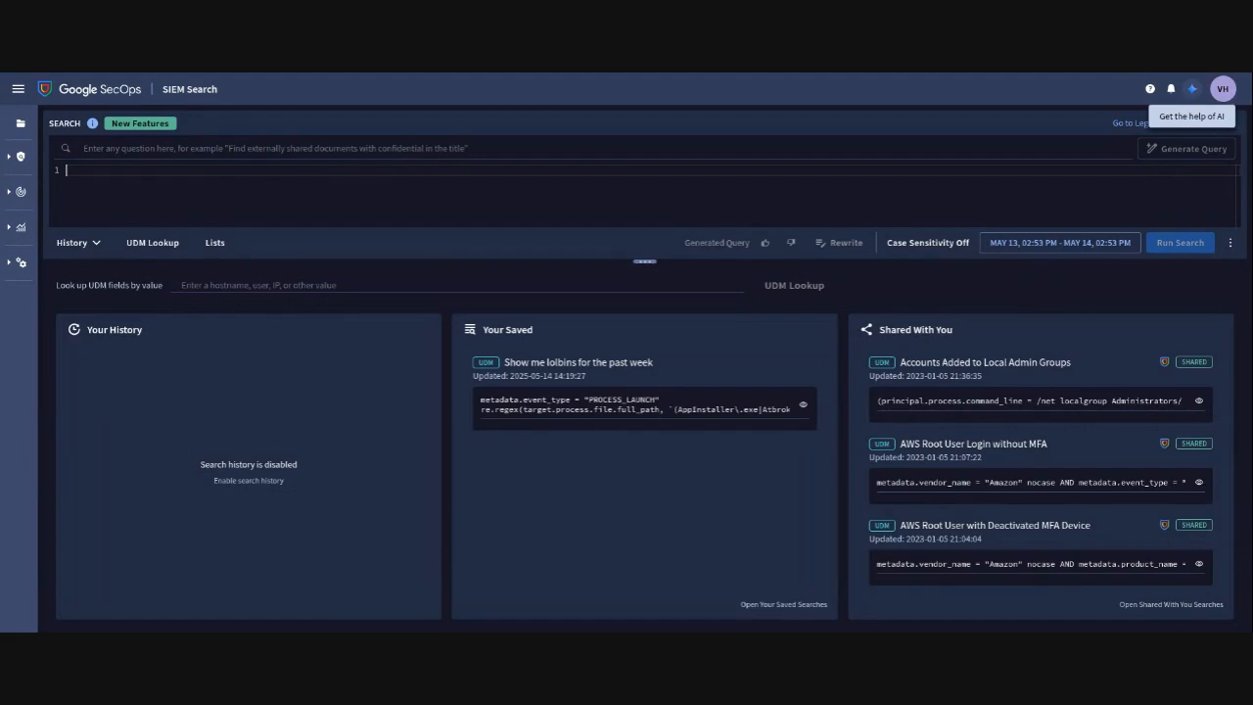
{"action": "left_click", "coordinate": [1191, 89]}
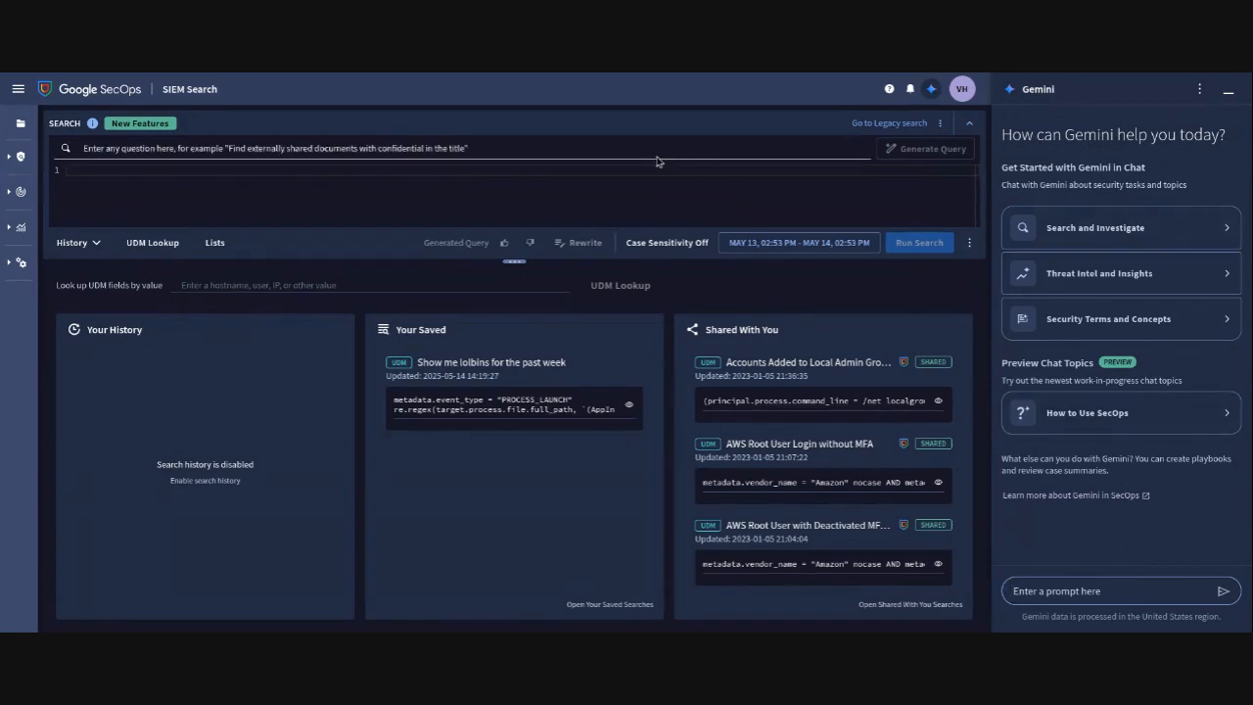
{"action": "left_click", "coordinate": [1103, 590]}
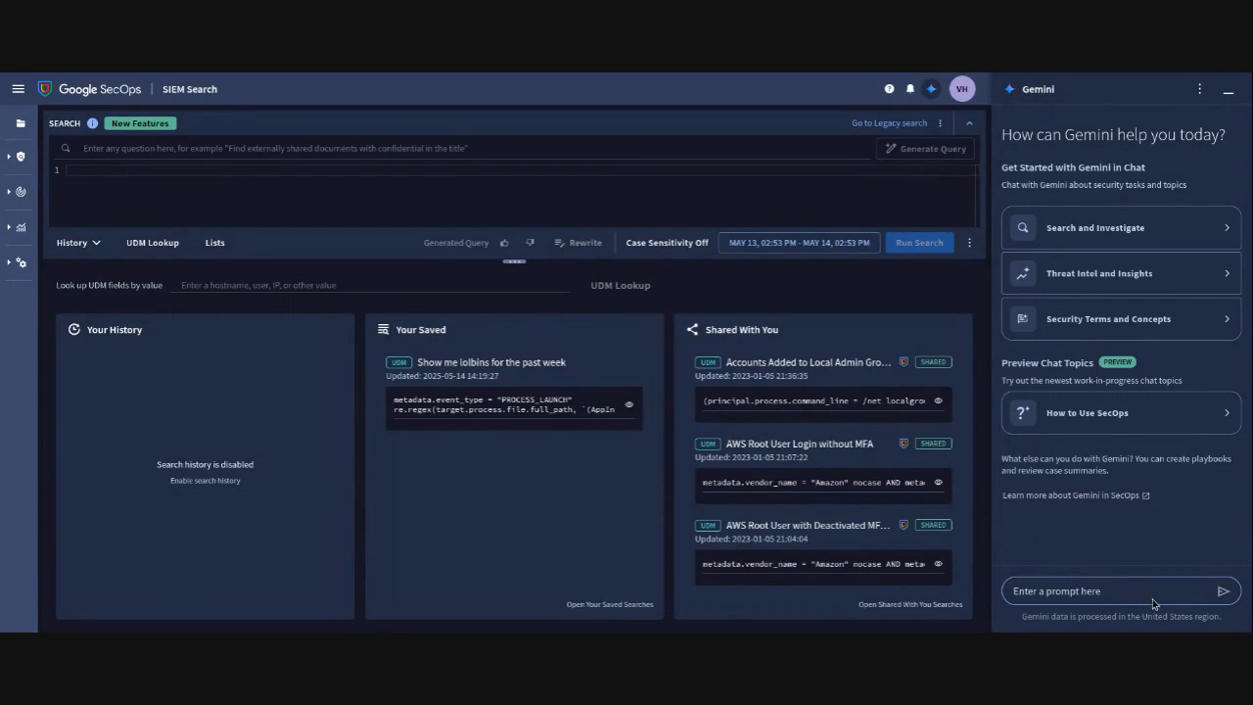
{"action": "type", "text": "Is APT43 active in my environment?"}
{"action": "left_click", "coordinate": [1223, 590]}
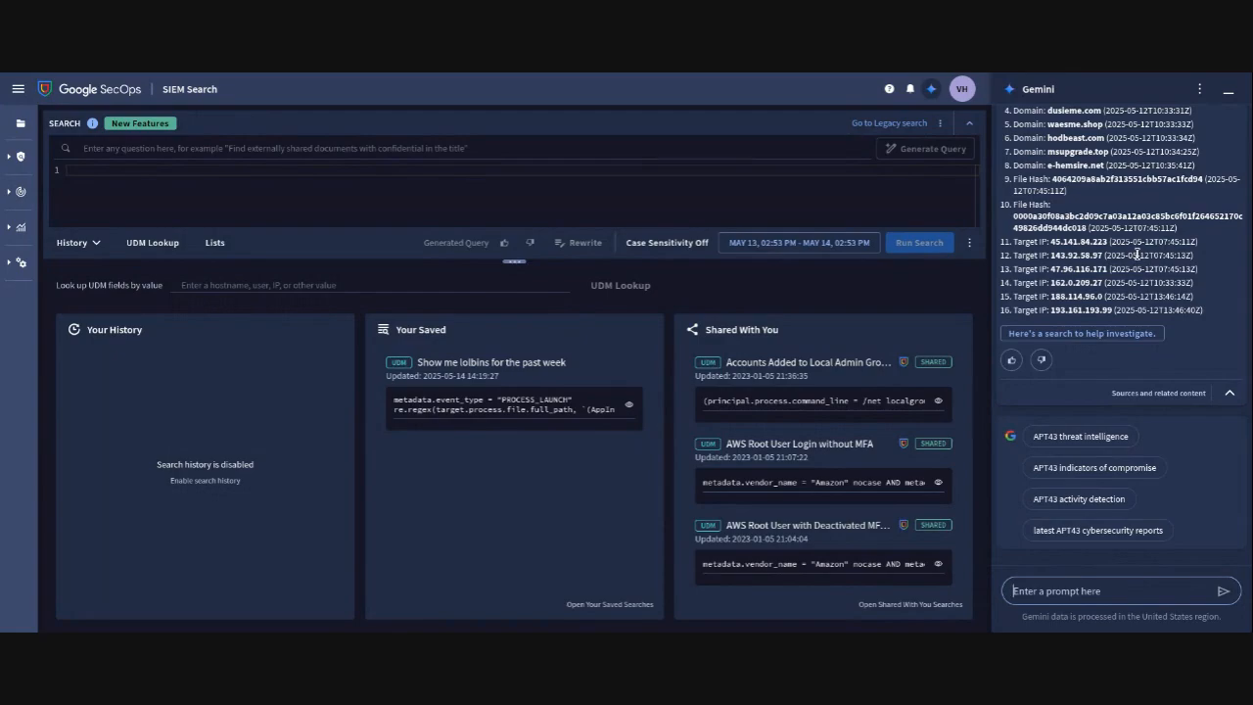
Step: Read through Gemini's APT43 answer, examining the group's background and the indicators of compromise with their last-seen timestamps
{"action": "scroll", "coordinate": [1136, 253], "scroll_direction": "up", "scroll_amount": 10}
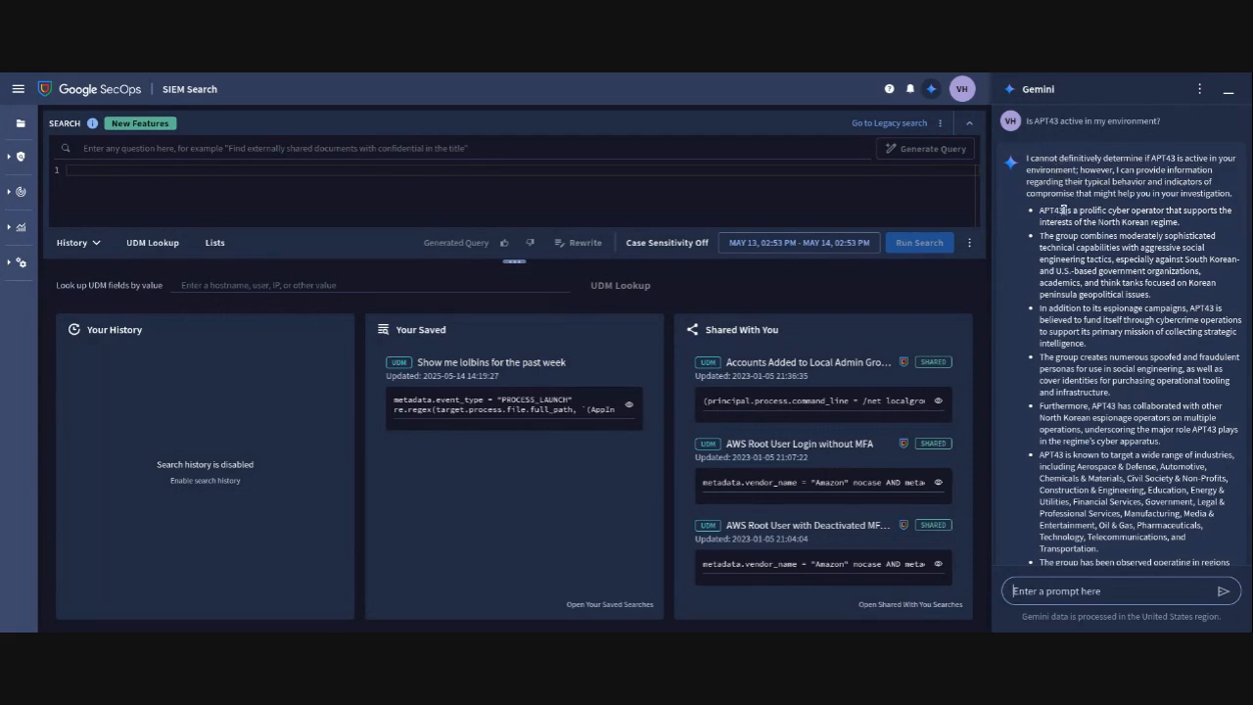
{"action": "scroll", "coordinate": [1061, 211], "scroll_direction": "down", "scroll_amount": 1}
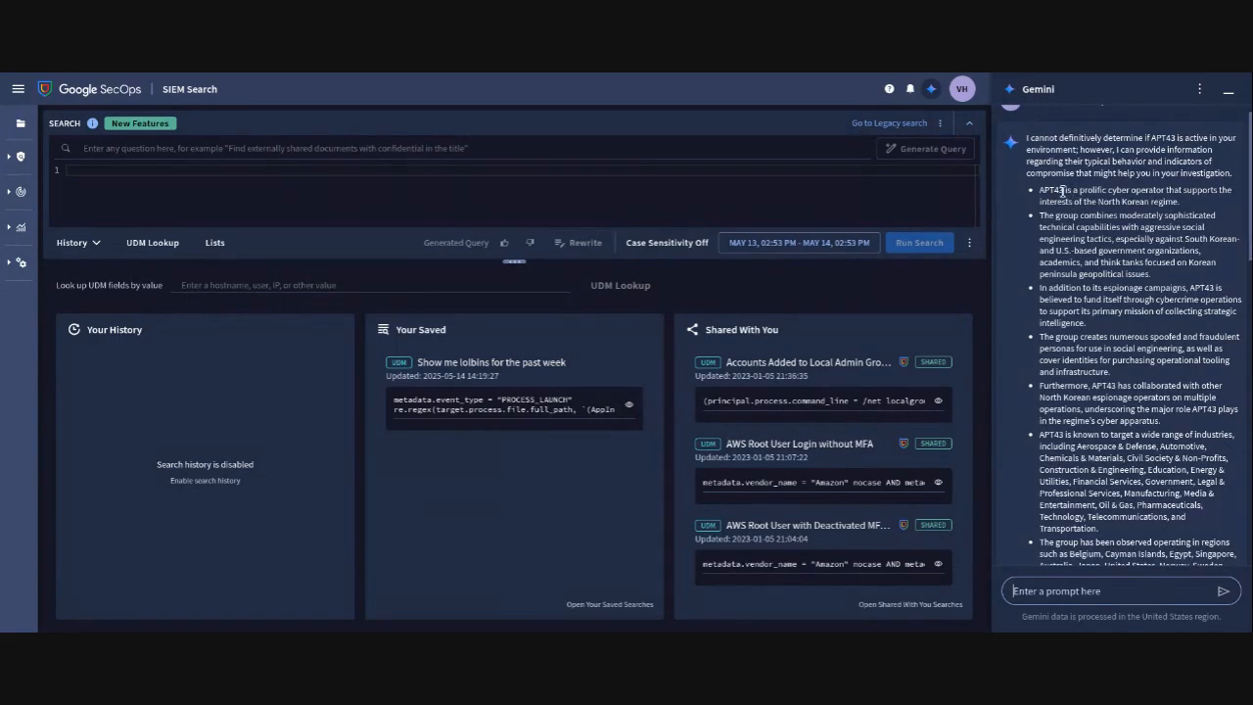
{"action": "scroll", "coordinate": [1077, 210], "scroll_direction": "down", "scroll_amount": 1}
{"action": "scroll", "coordinate": [1077, 210], "scroll_direction": "down", "scroll_amount": 1}
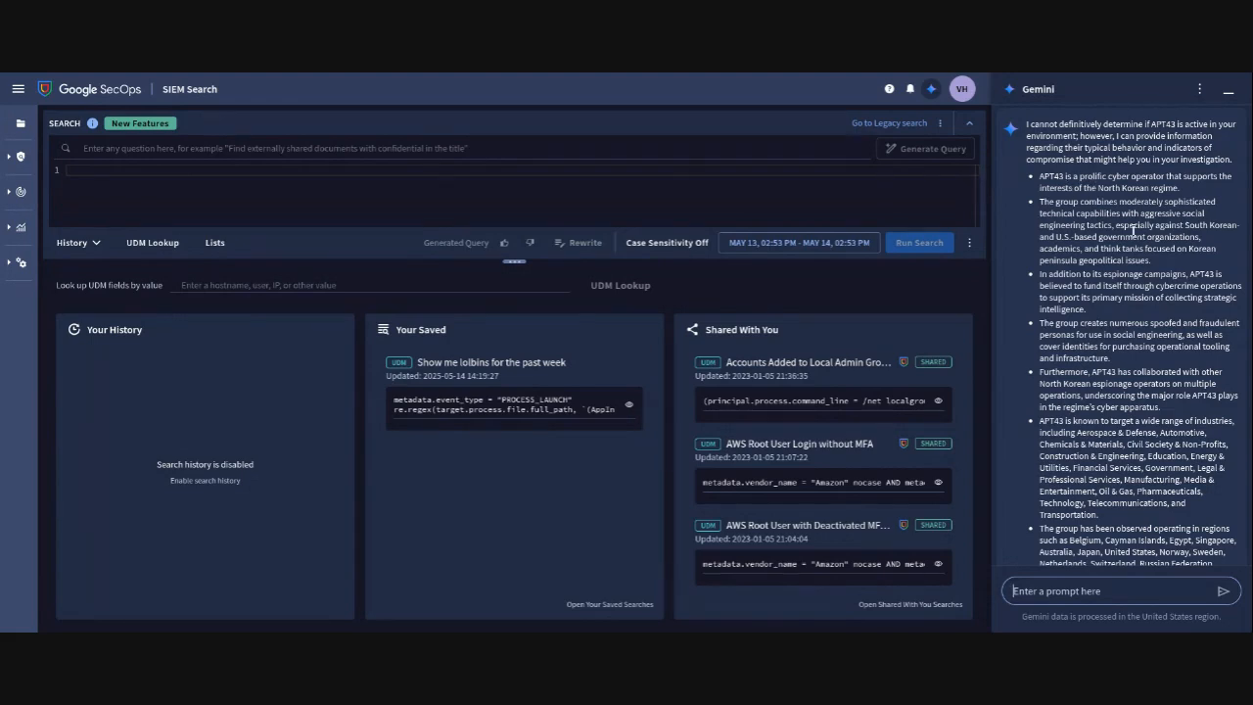
{"action": "scroll", "coordinate": [1132, 229], "scroll_direction": "down", "scroll_amount": 1}
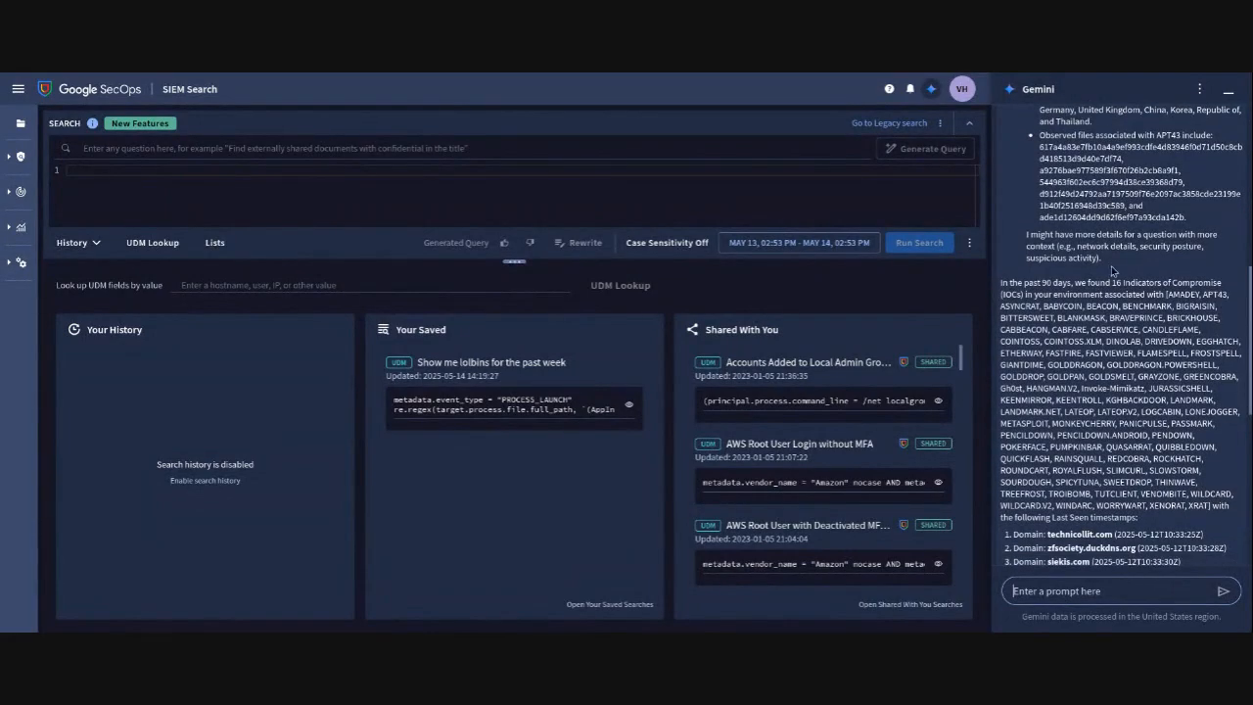
{"action": "scroll", "coordinate": [1115, 272], "scroll_direction": "up", "scroll_amount": 1}
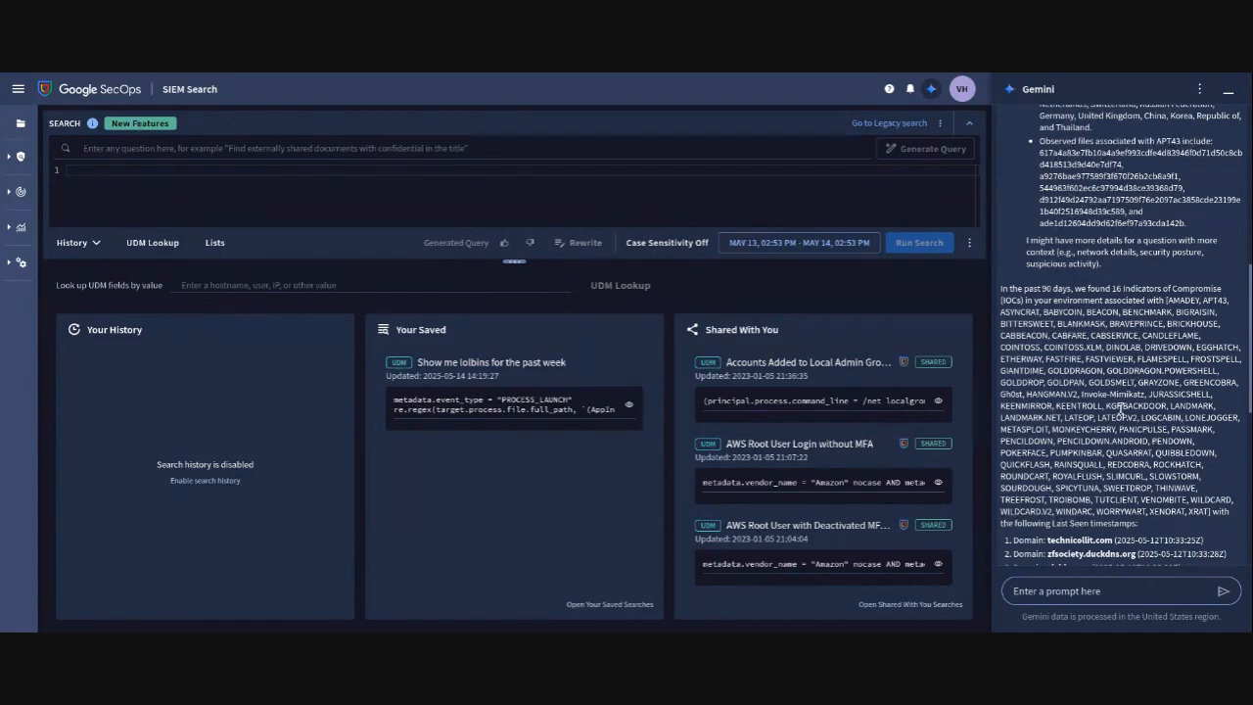
{"action": "left_click_drag", "start_coordinate": [1001, 288], "coordinate": [1201, 300]}
{"action": "left_click_drag", "start_coordinate": [1036, 288], "coordinate": [1172, 301]}
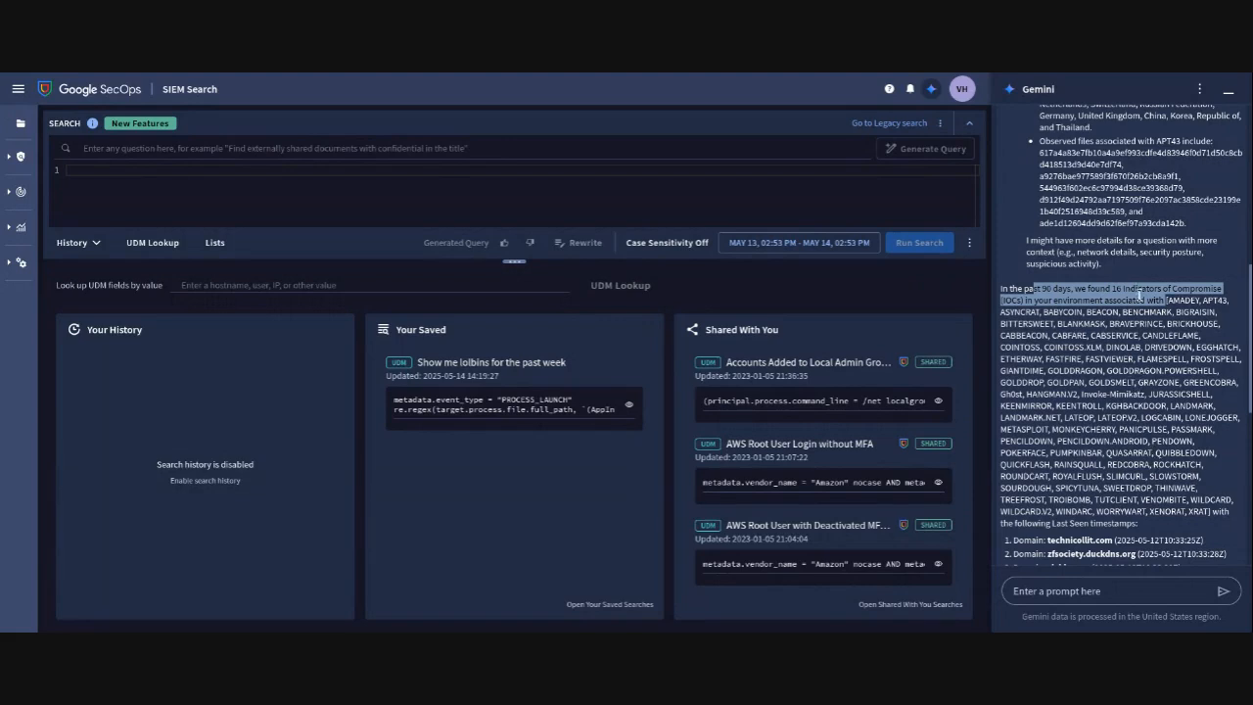
{"action": "scroll", "coordinate": [1153, 307], "scroll_direction": "down", "scroll_amount": 3}
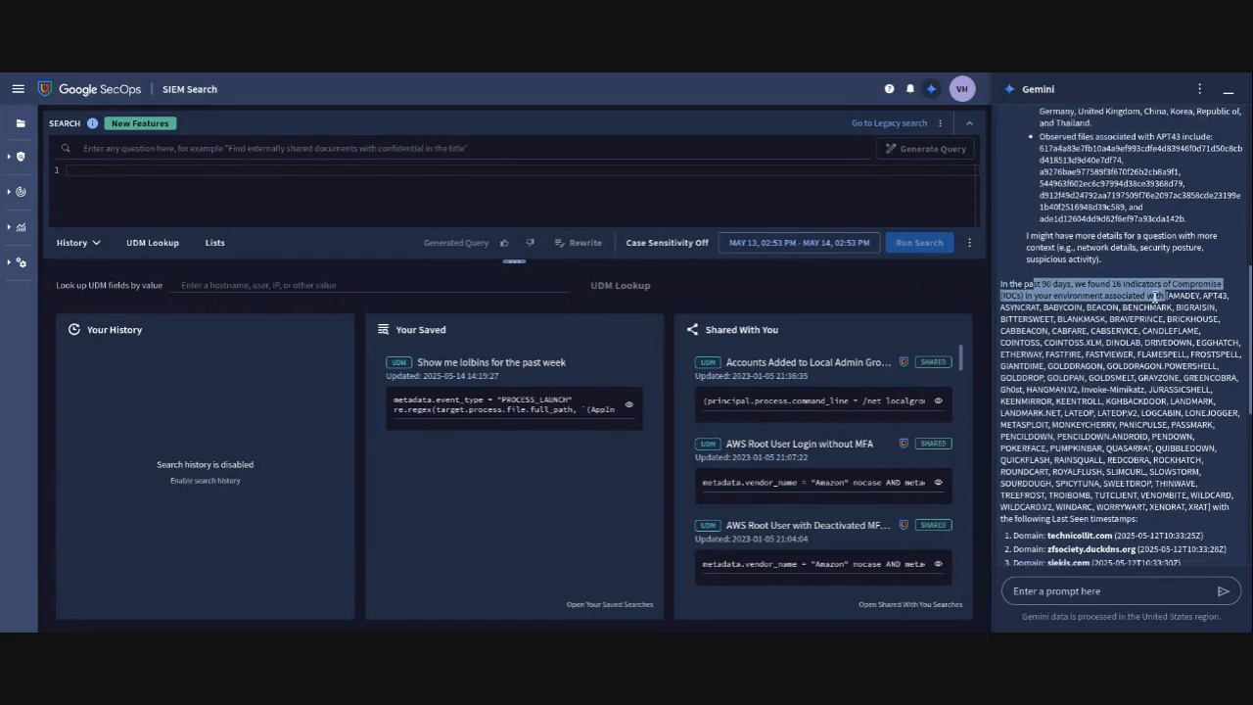
{"action": "scroll", "coordinate": [1152, 303], "scroll_direction": "up", "scroll_amount": 1}
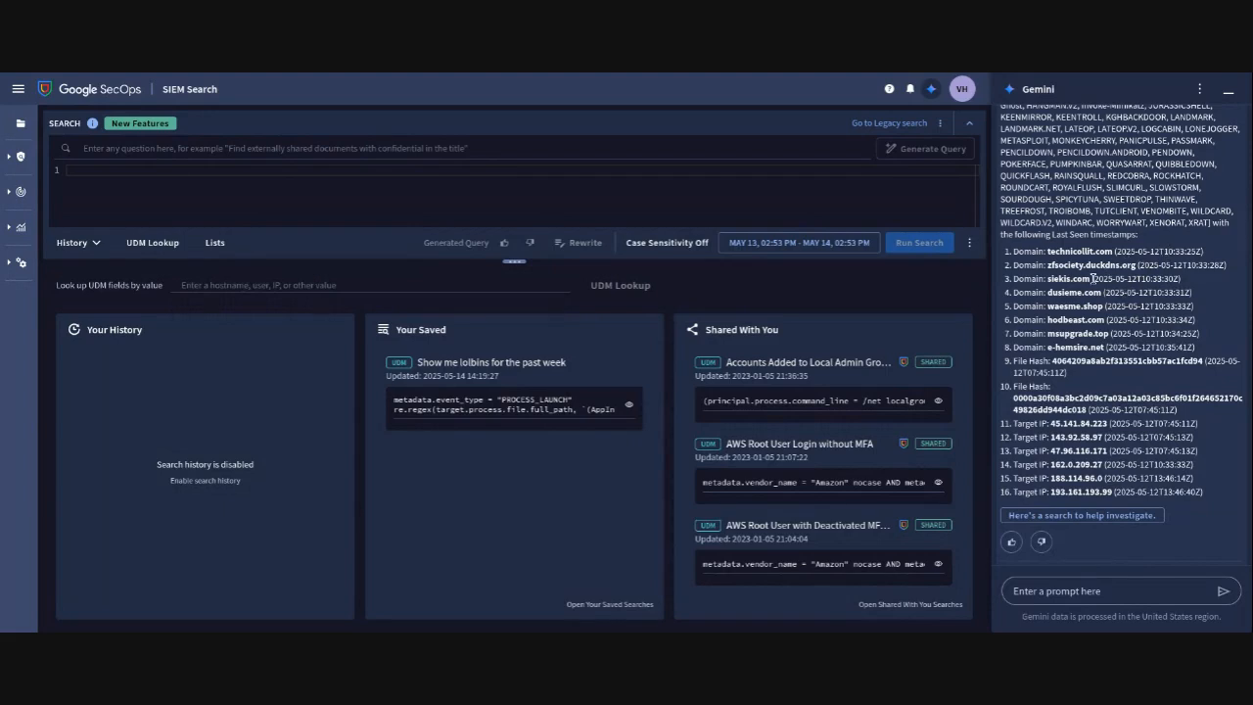
{"action": "left_click_drag", "start_coordinate": [1092, 279], "coordinate": [1184, 284]}
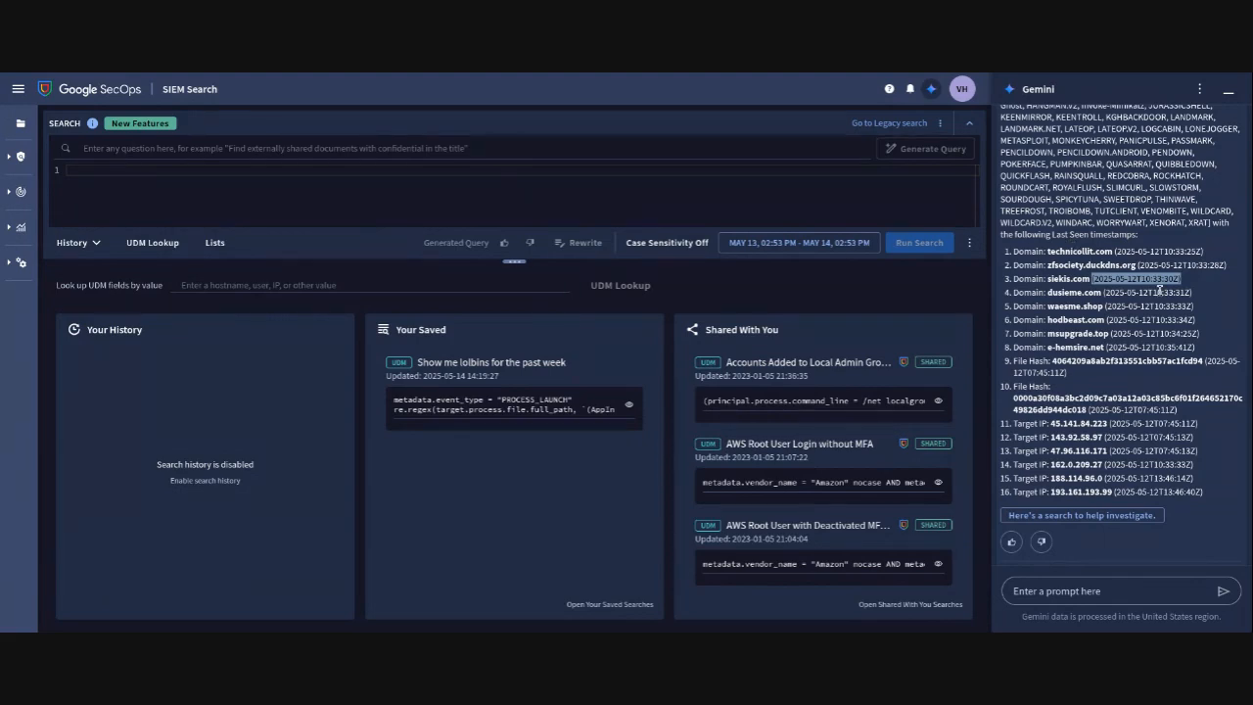
{"action": "left_click", "coordinate": [1118, 288]}
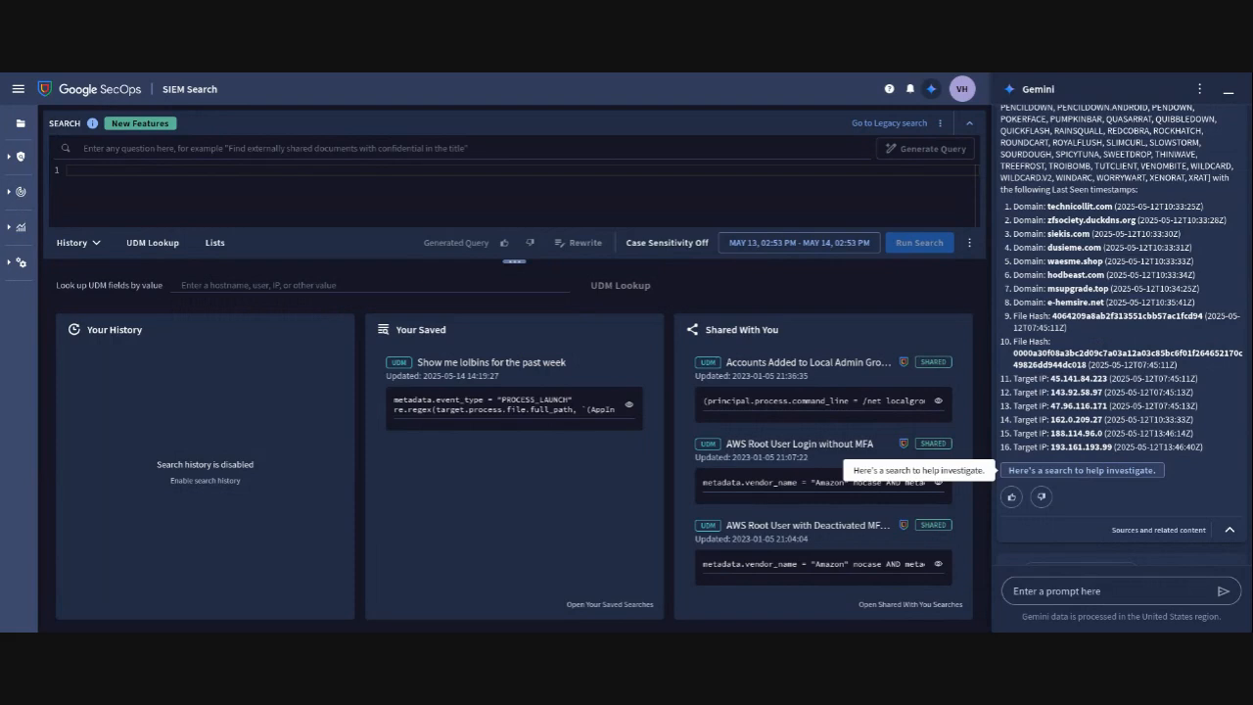
Step: Run Gemini's suggested investigation search for the APT43 indicators and review the generated query
{"action": "left_click", "coordinate": [1085, 470]}
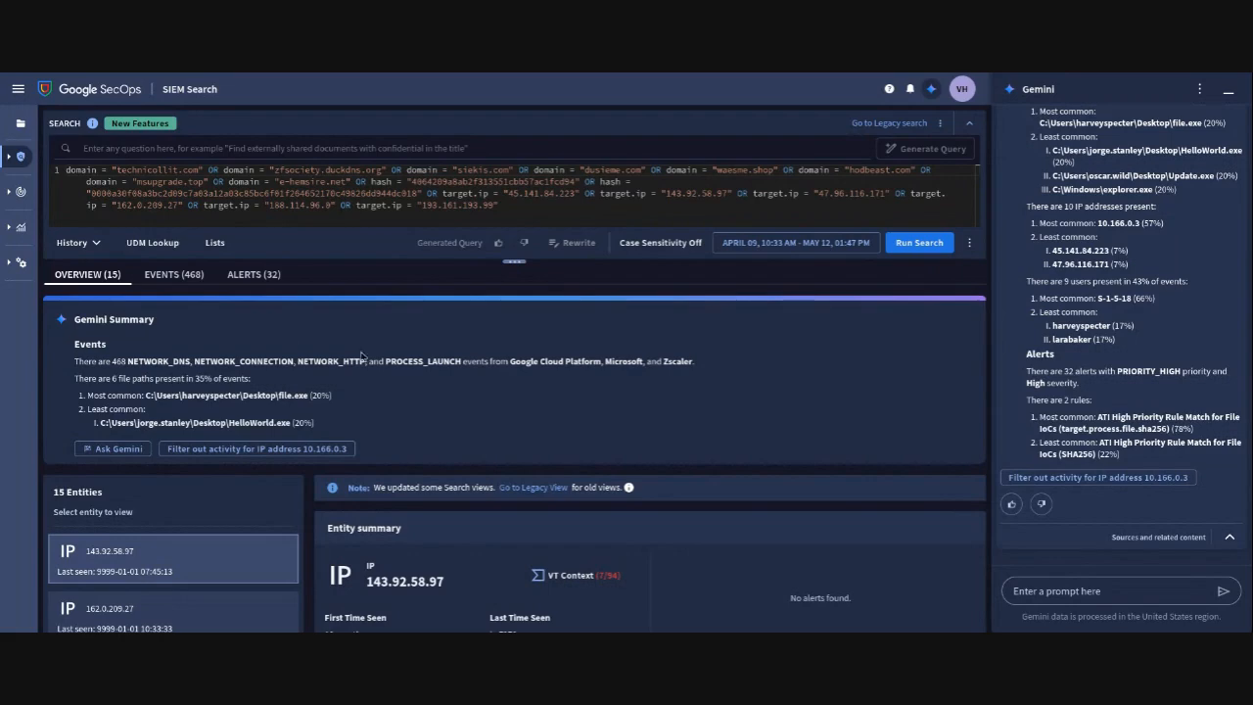
{"action": "scroll", "coordinate": [489, 376], "scroll_direction": "down", "scroll_amount": 1}
{"action": "scroll", "coordinate": [497, 394], "scroll_direction": "up", "scroll_amount": 1}
{"action": "left_click_drag", "start_coordinate": [502, 205], "coordinate": [102, 162]}
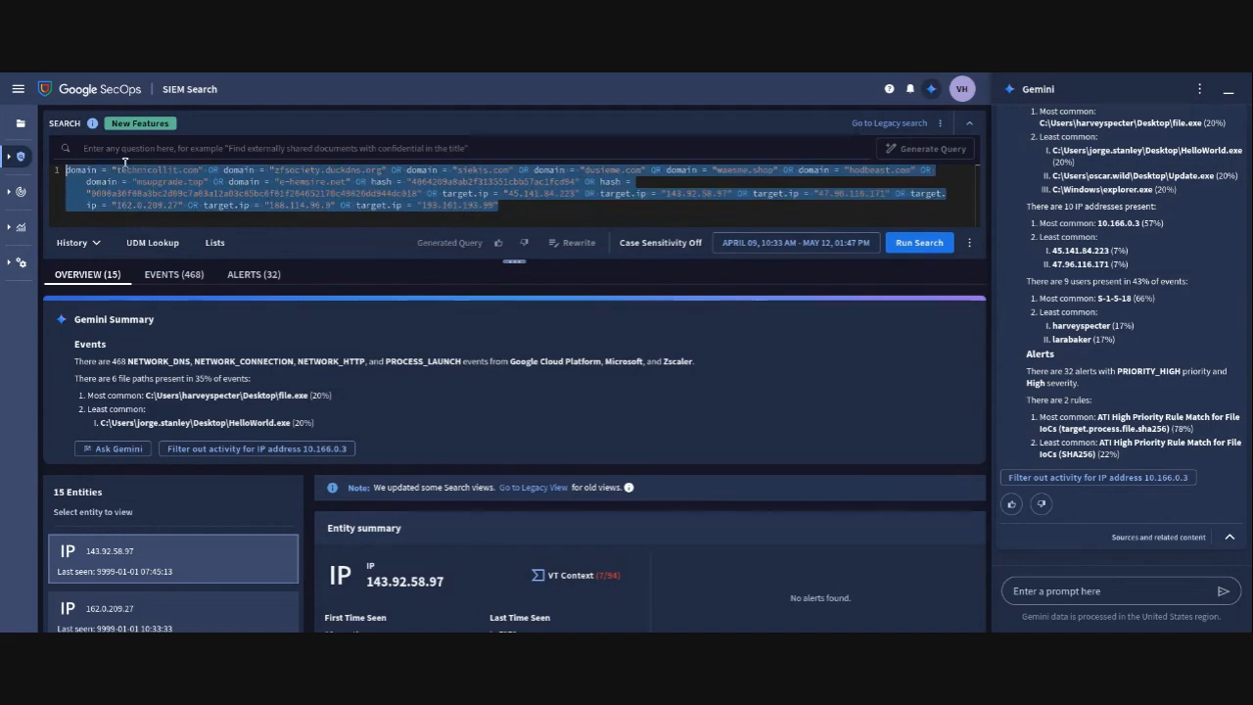
{"action": "left_click", "coordinate": [489, 212]}
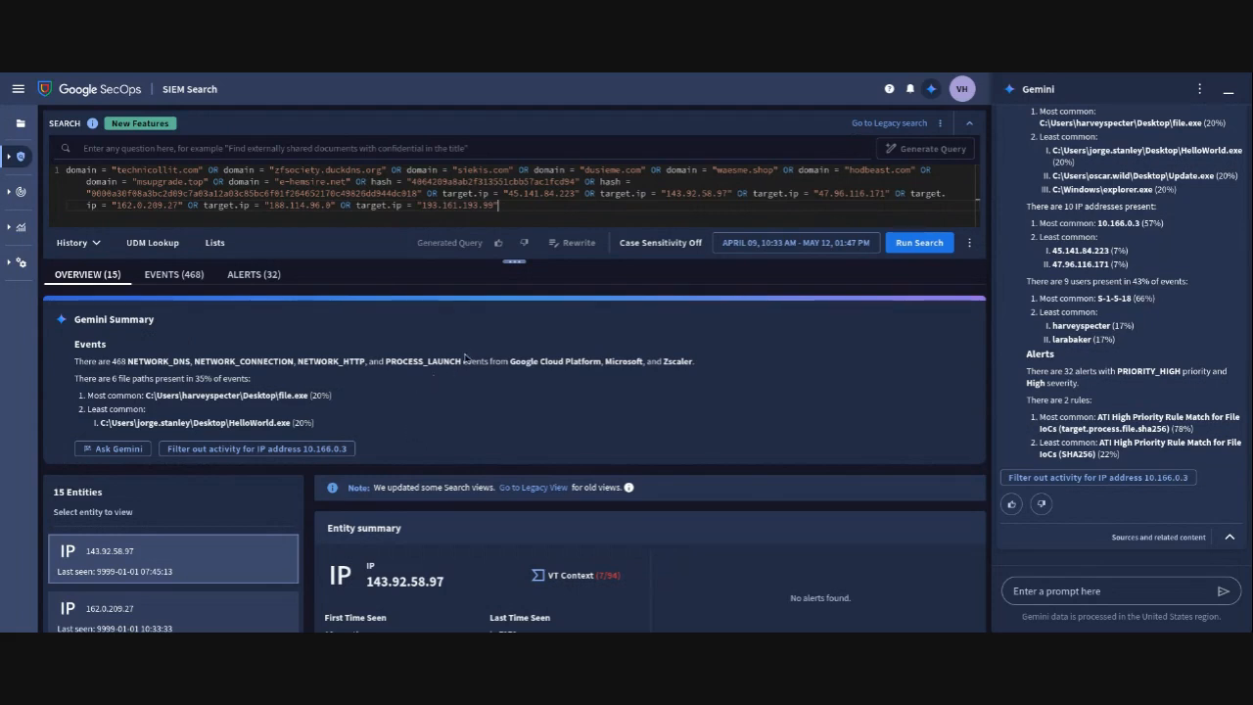
Step: Show the events matching the APT43 indicator search and submit positive feedback on Gemini's search summary
{"action": "left_click", "coordinate": [172, 275]}
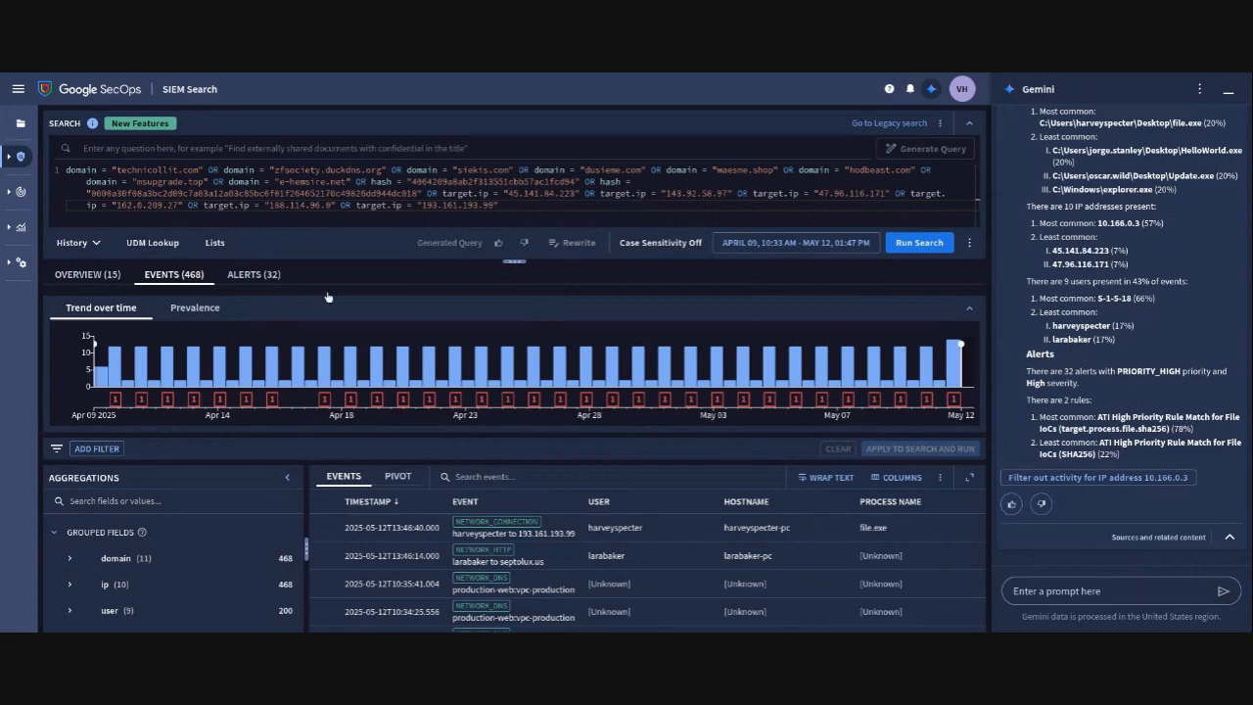
{"action": "mouse_move", "coordinate": [617, 389]}
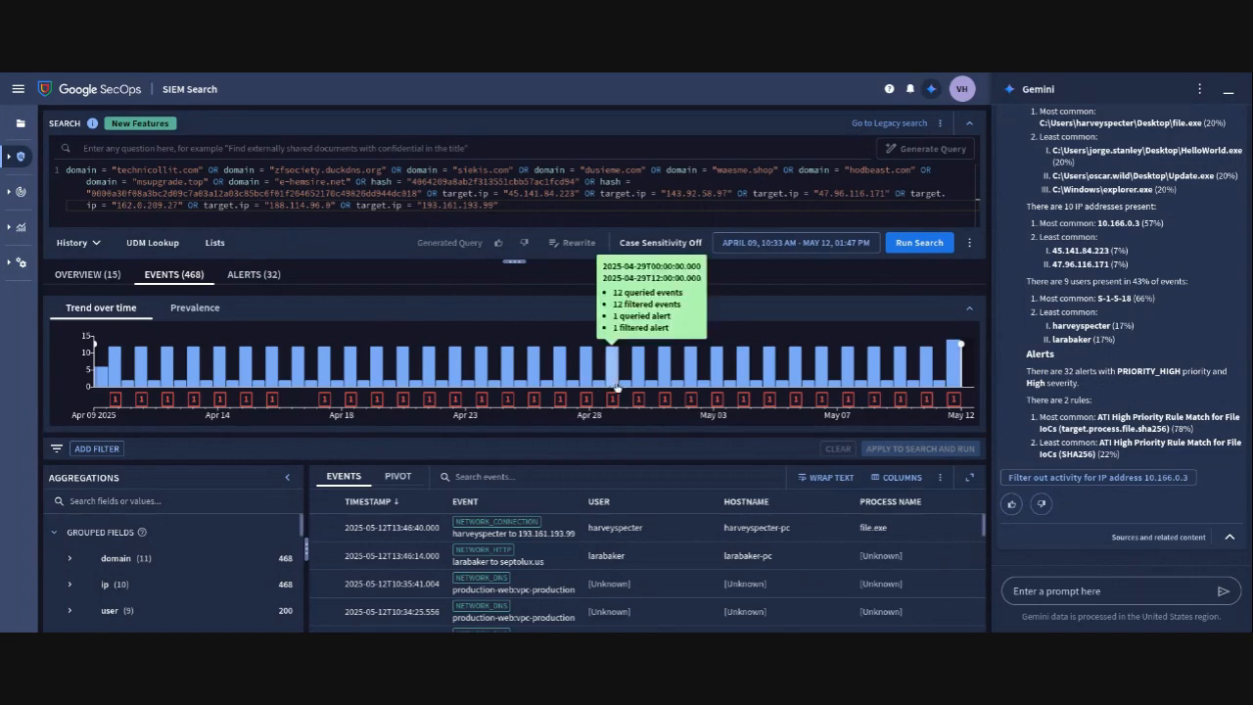
{"action": "left_click", "coordinate": [1011, 503]}
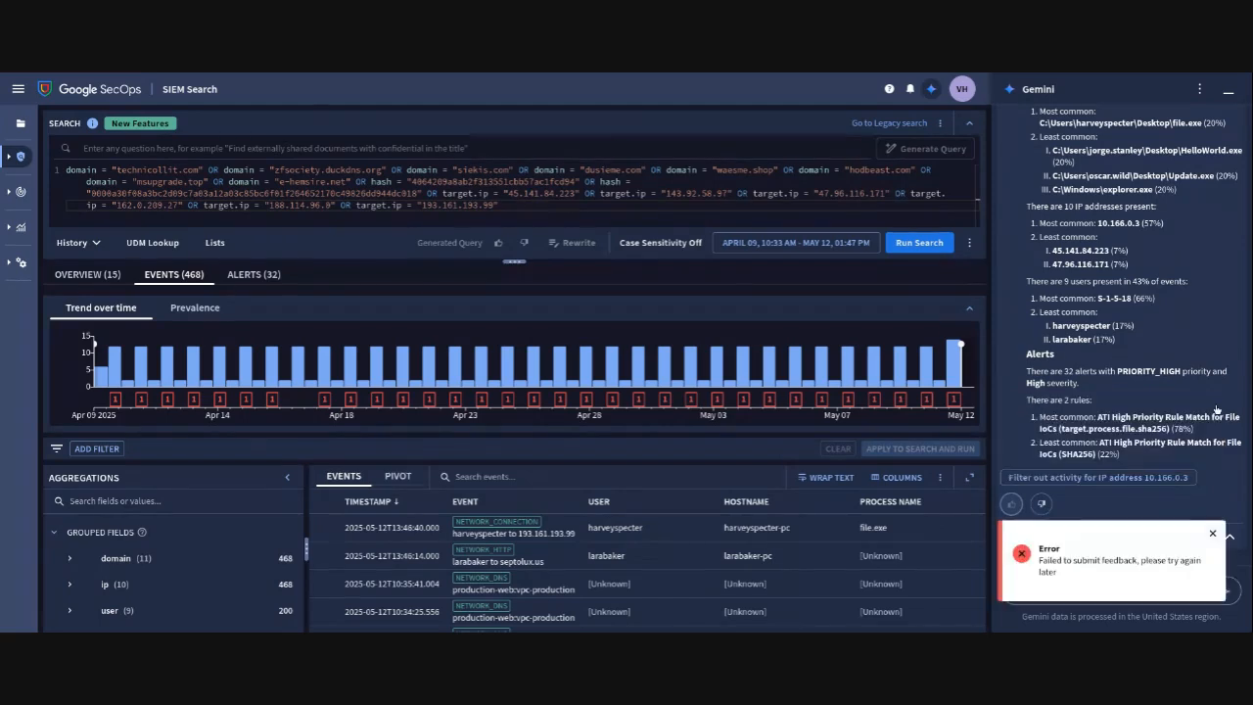
{"action": "left_click", "coordinate": [1214, 534]}
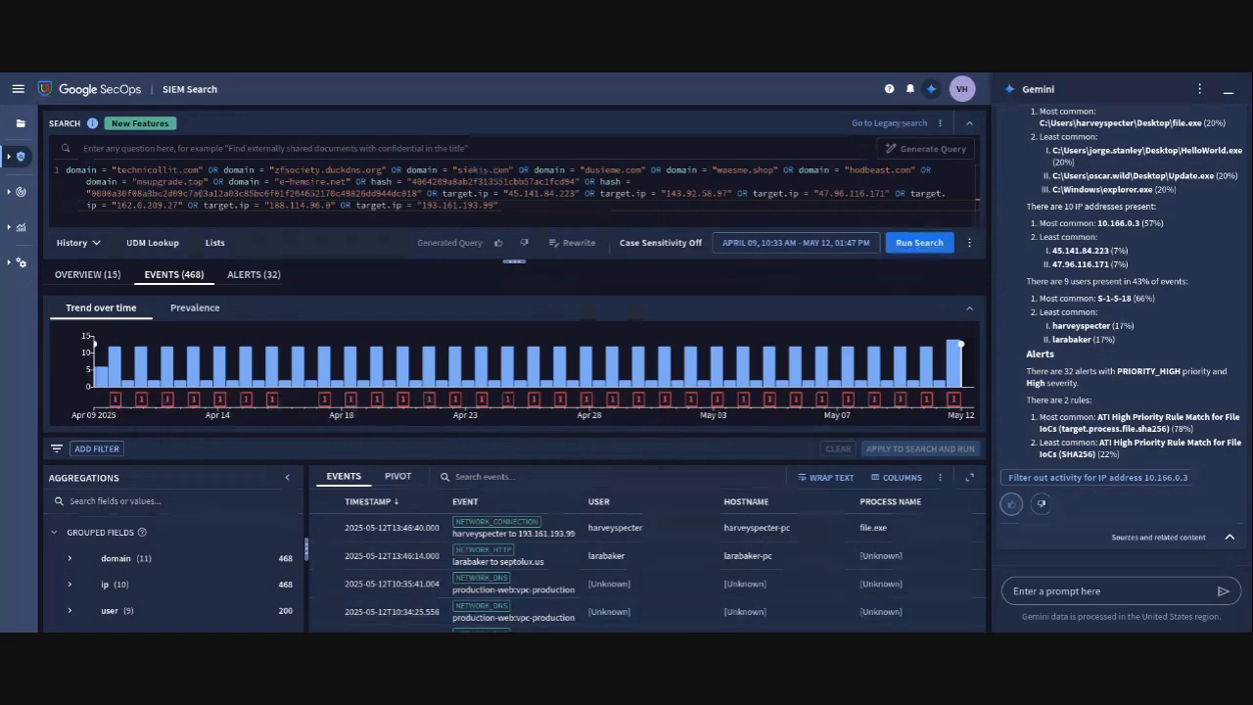
Step: Ask Gemini "What is UNC3782?"
{"action": "left_click", "coordinate": [1108, 591]}
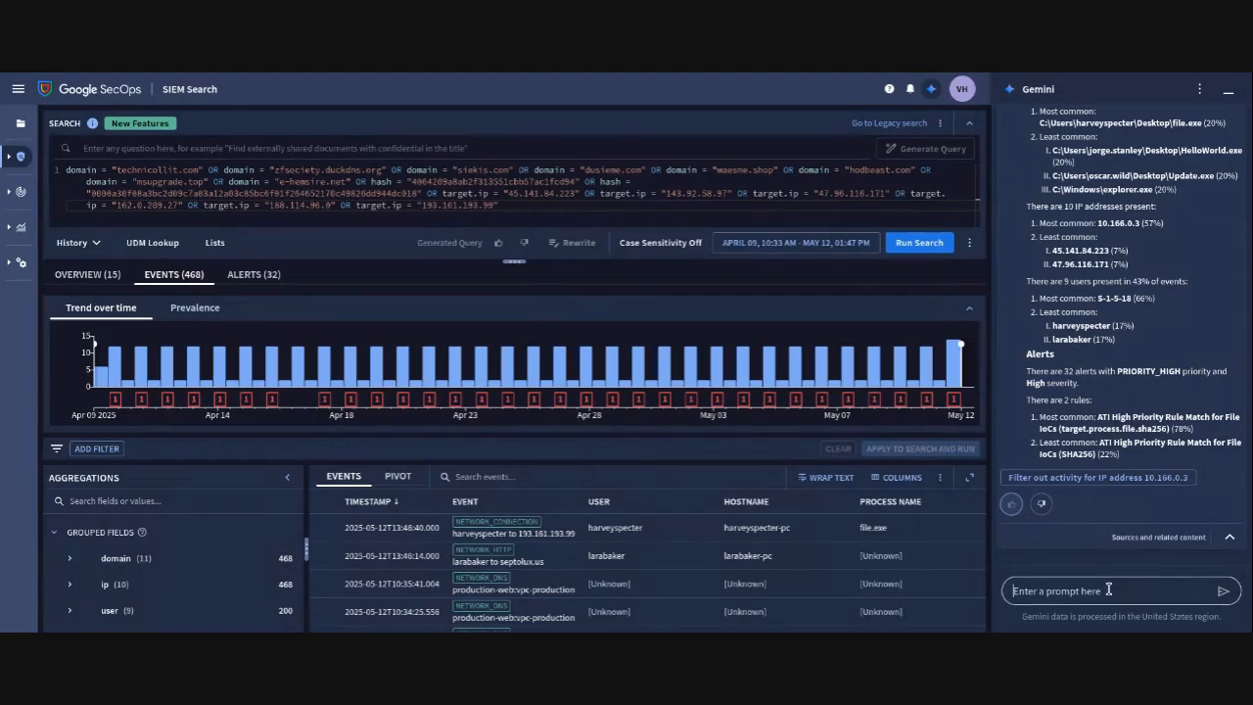
{"action": "type", "text": "What is UNC3782?"}
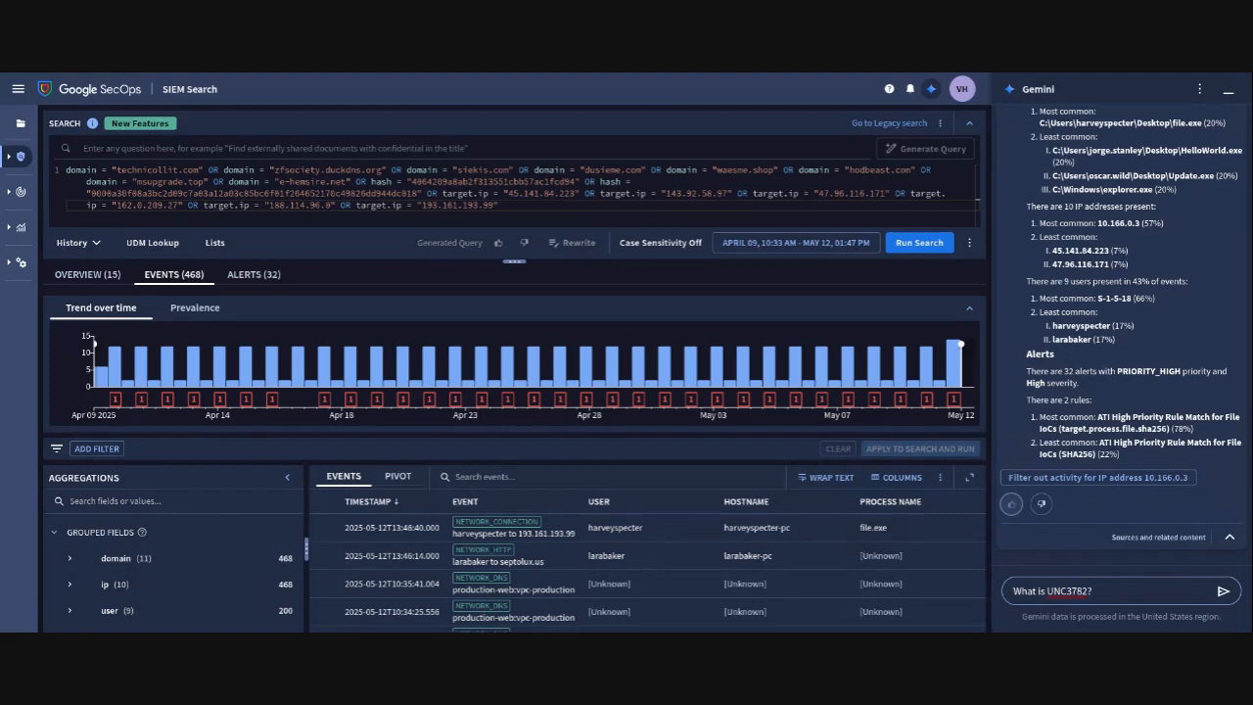
{"action": "key", "text": "Return"}
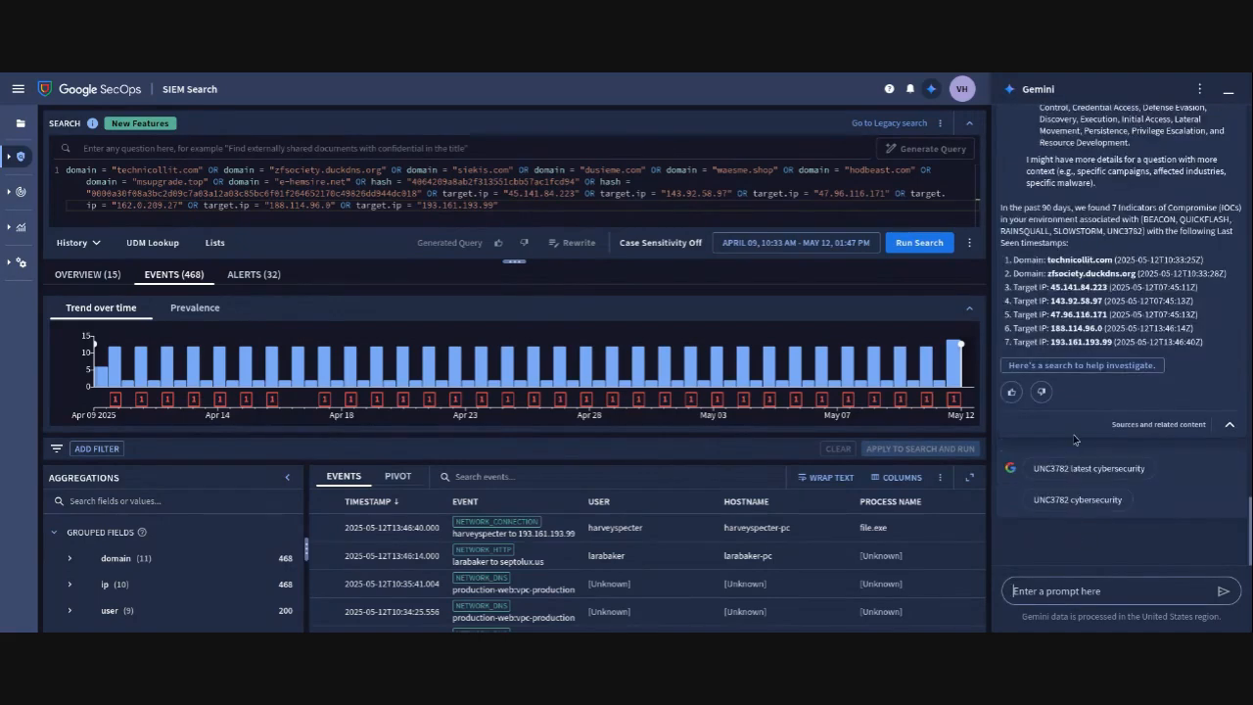
Step: Read through Gemini's UNC3782 answer, examining the actor's targets, associated malware, known indicators and the indicators of compromise in the environment
{"action": "scroll", "coordinate": [1119, 401], "scroll_direction": "up", "scroll_amount": 3}
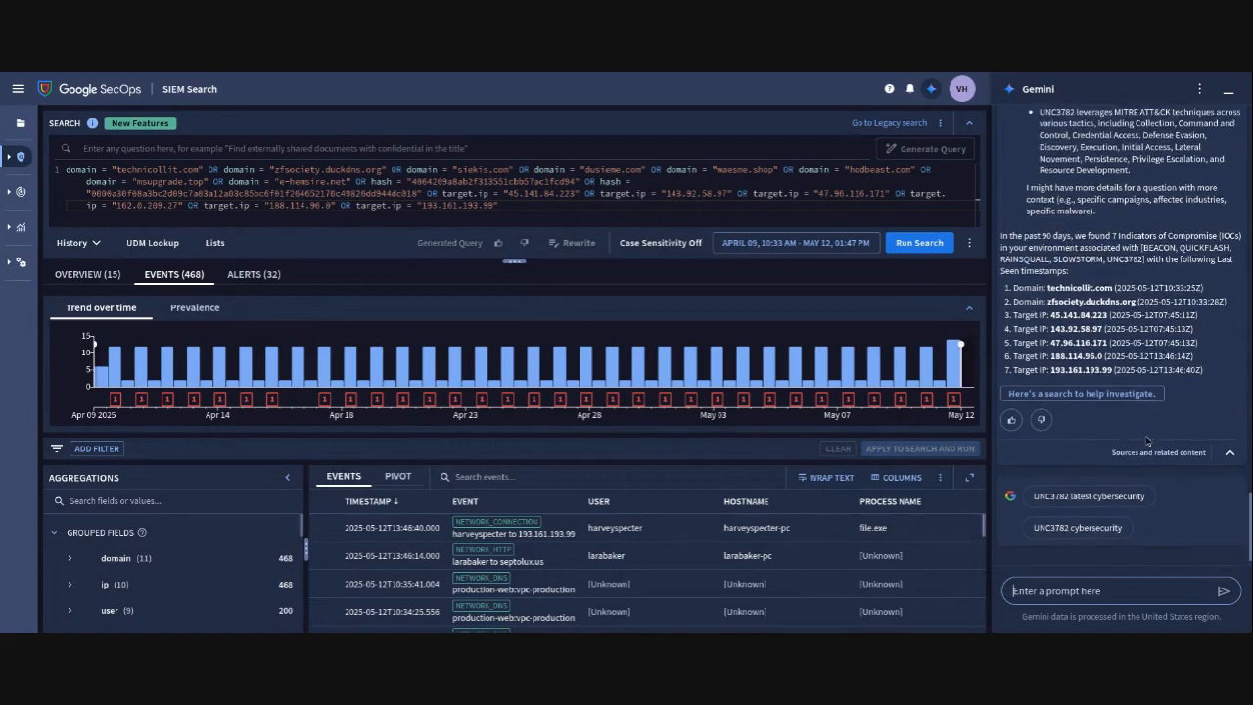
{"action": "scroll", "coordinate": [1136, 421], "scroll_direction": "up", "scroll_amount": 5}
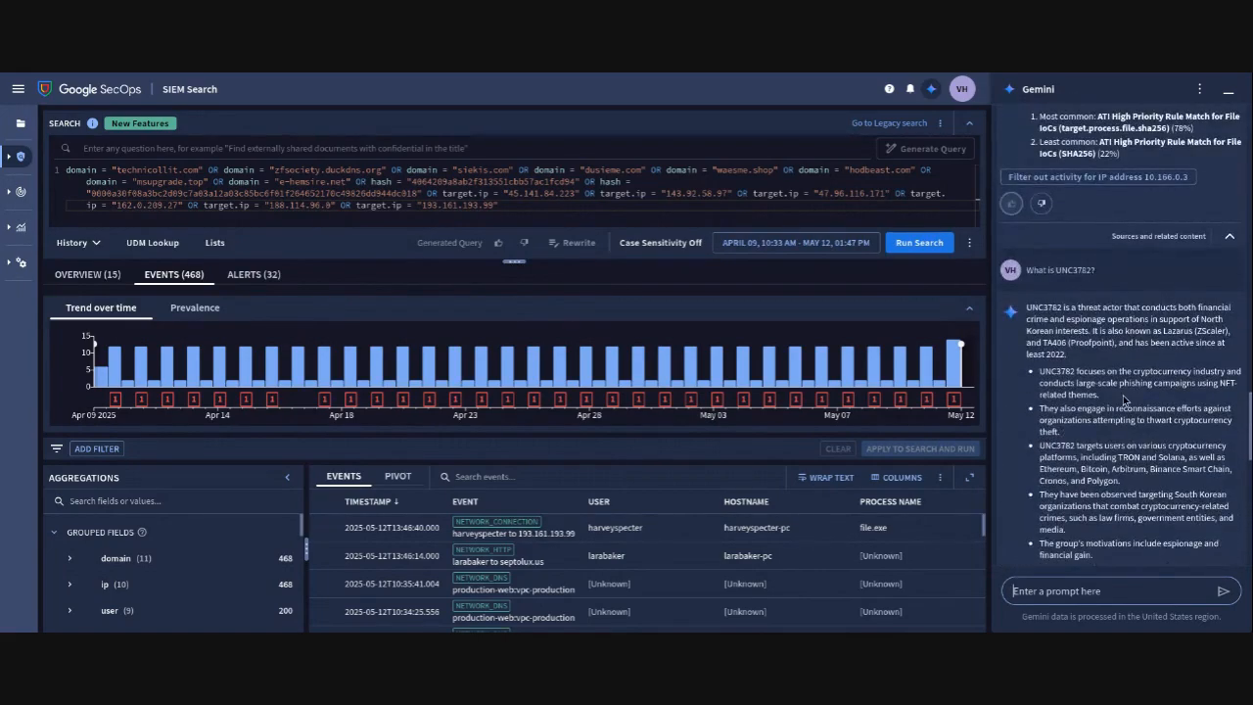
{"action": "scroll", "coordinate": [1123, 395], "scroll_direction": "down", "scroll_amount": 3}
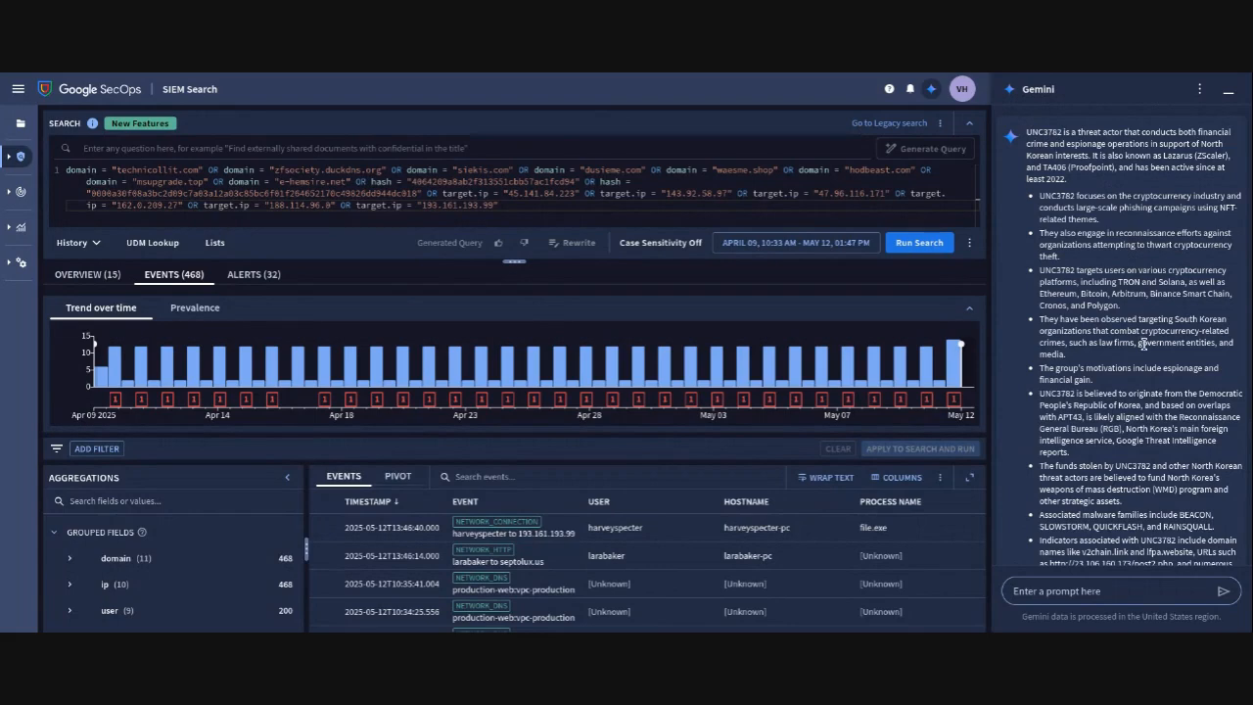
{"action": "scroll", "coordinate": [1129, 326], "scroll_direction": "down", "scroll_amount": 1}
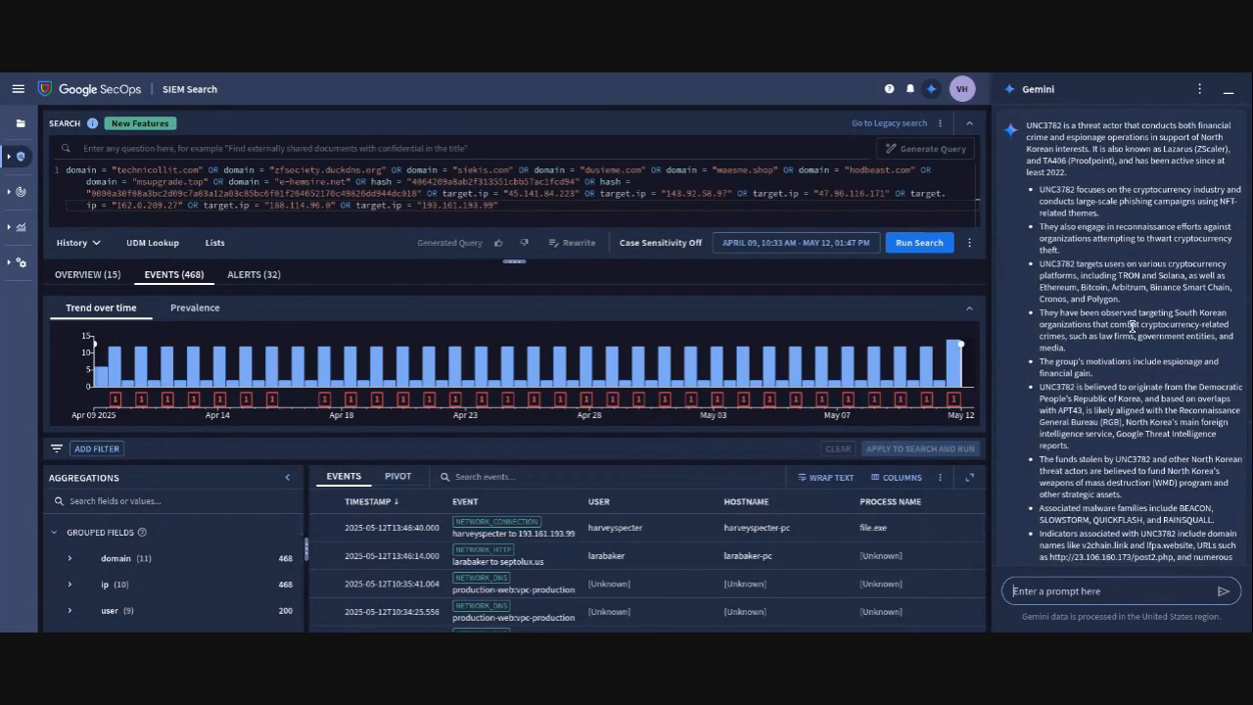
{"action": "scroll", "coordinate": [1132, 326], "scroll_direction": "down", "scroll_amount": 3}
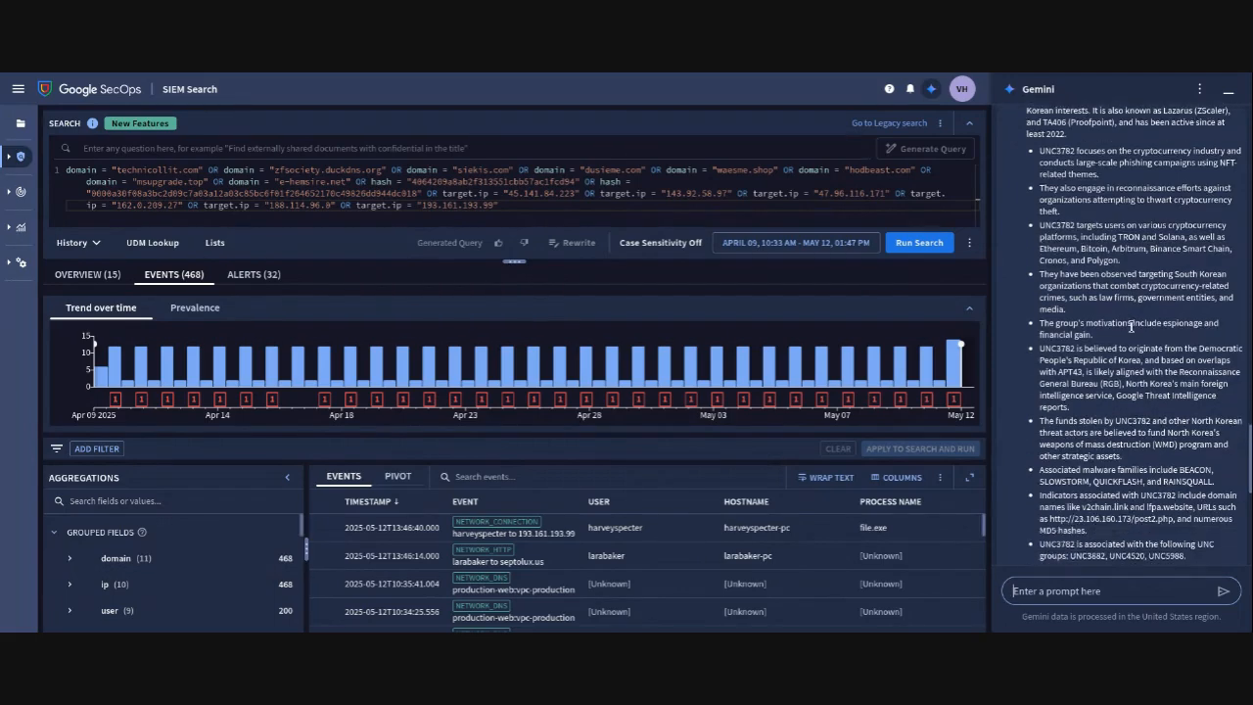
{"action": "scroll", "coordinate": [1132, 331], "scroll_direction": "down", "scroll_amount": 2}
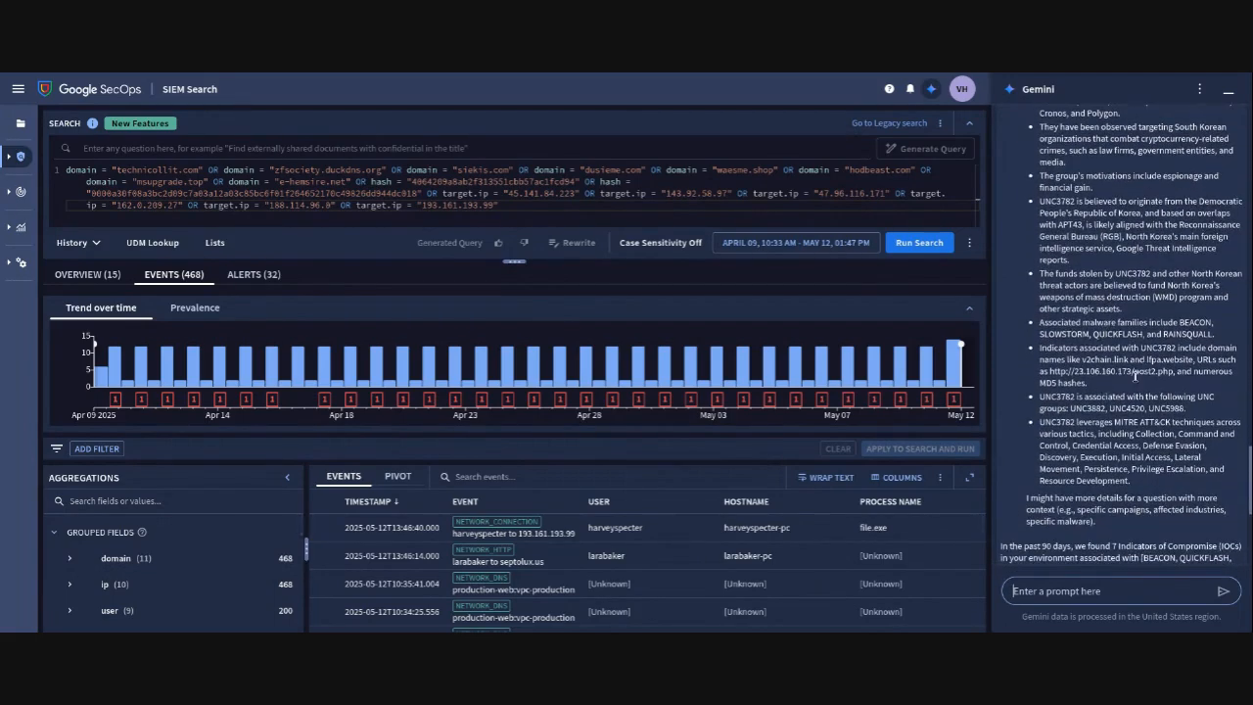
{"action": "left_click_drag", "start_coordinate": [1108, 382], "coordinate": [1069, 360]}
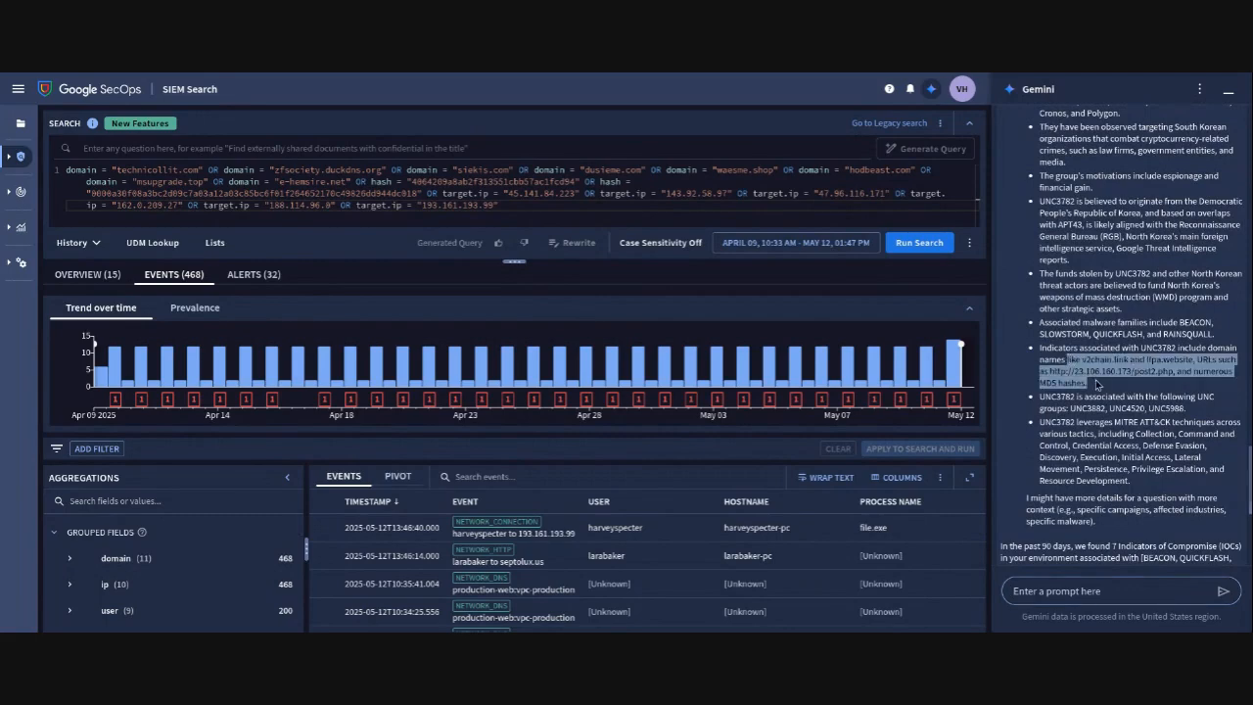
{"action": "left_click", "coordinate": [1100, 383]}
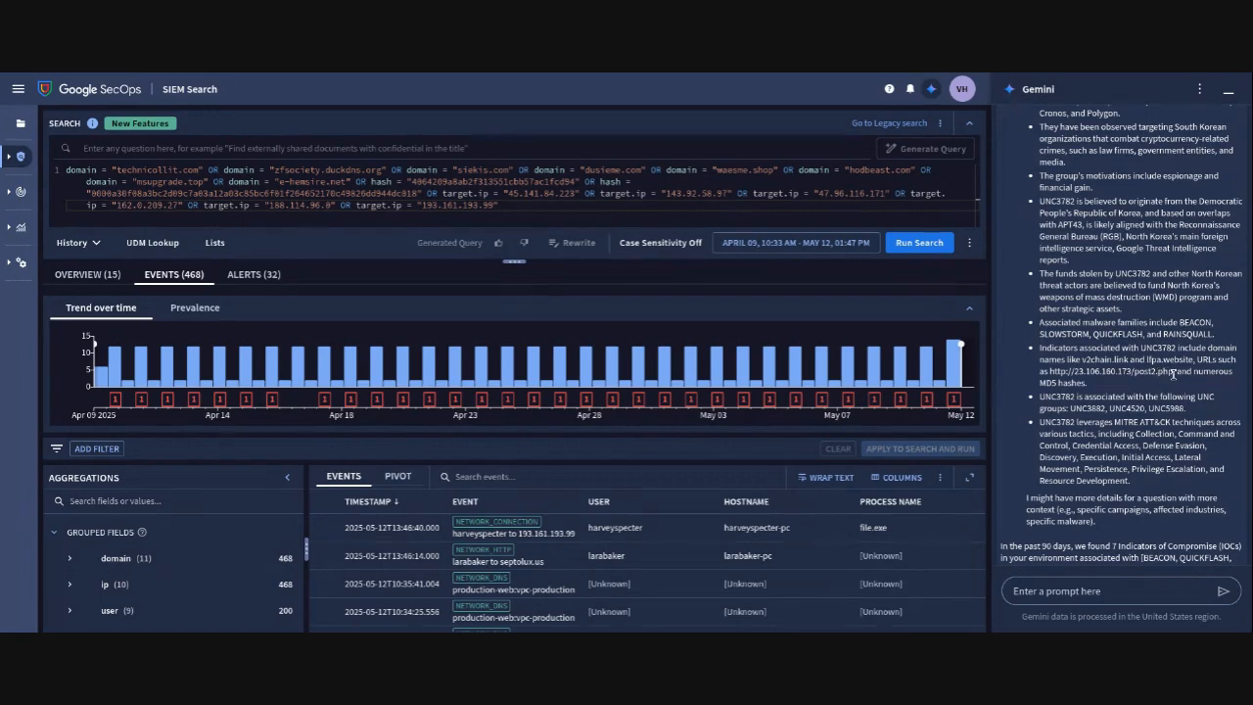
{"action": "left_click_drag", "start_coordinate": [1174, 372], "coordinate": [1128, 370]}
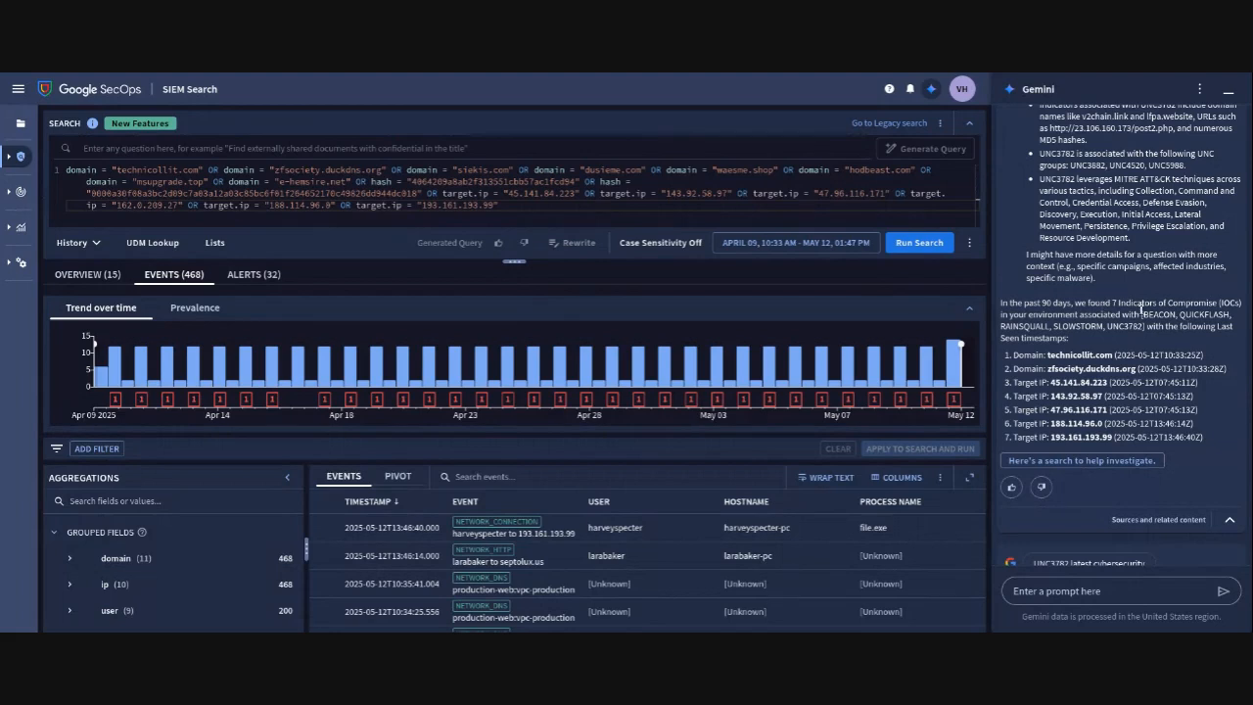
{"action": "left_click_drag", "start_coordinate": [1141, 314], "coordinate": [1144, 329]}
{"action": "left_click", "coordinate": [1146, 333]}
Step: Run Gemini's suggested investigation search for the UNC3782 indicators and show its matching events
{"action": "left_click", "coordinate": [1067, 461]}
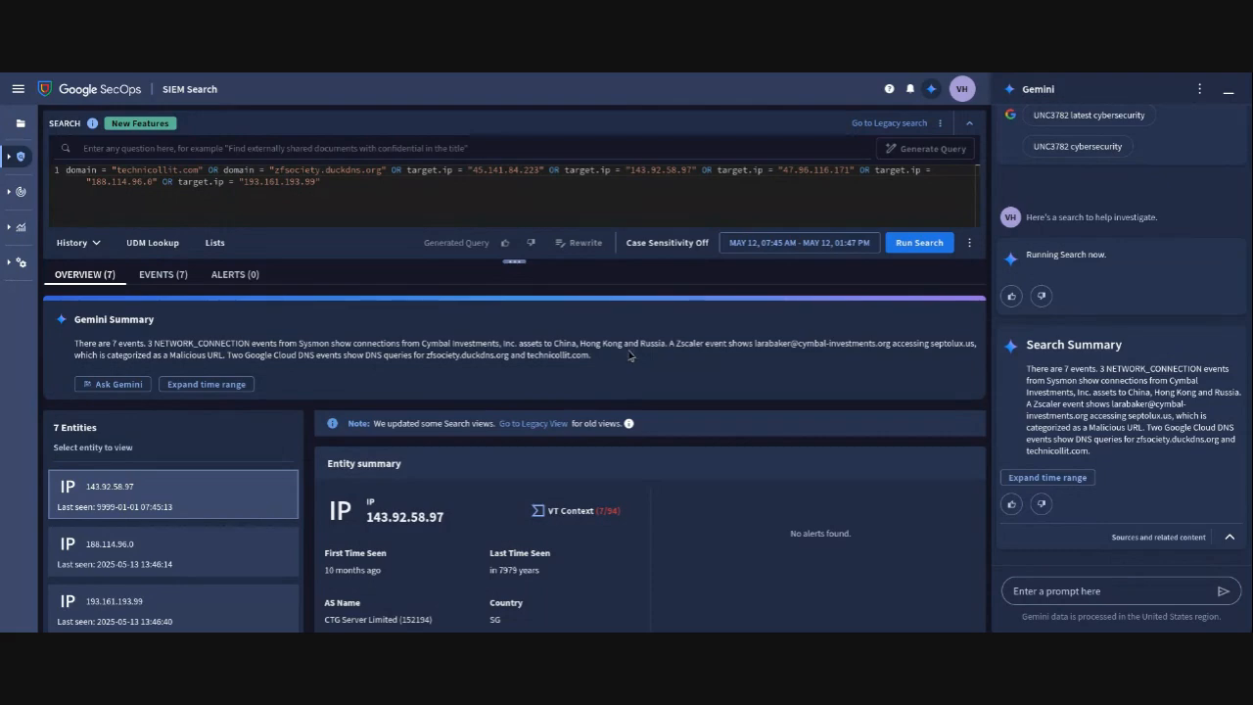
{"action": "left_click", "coordinate": [167, 275]}
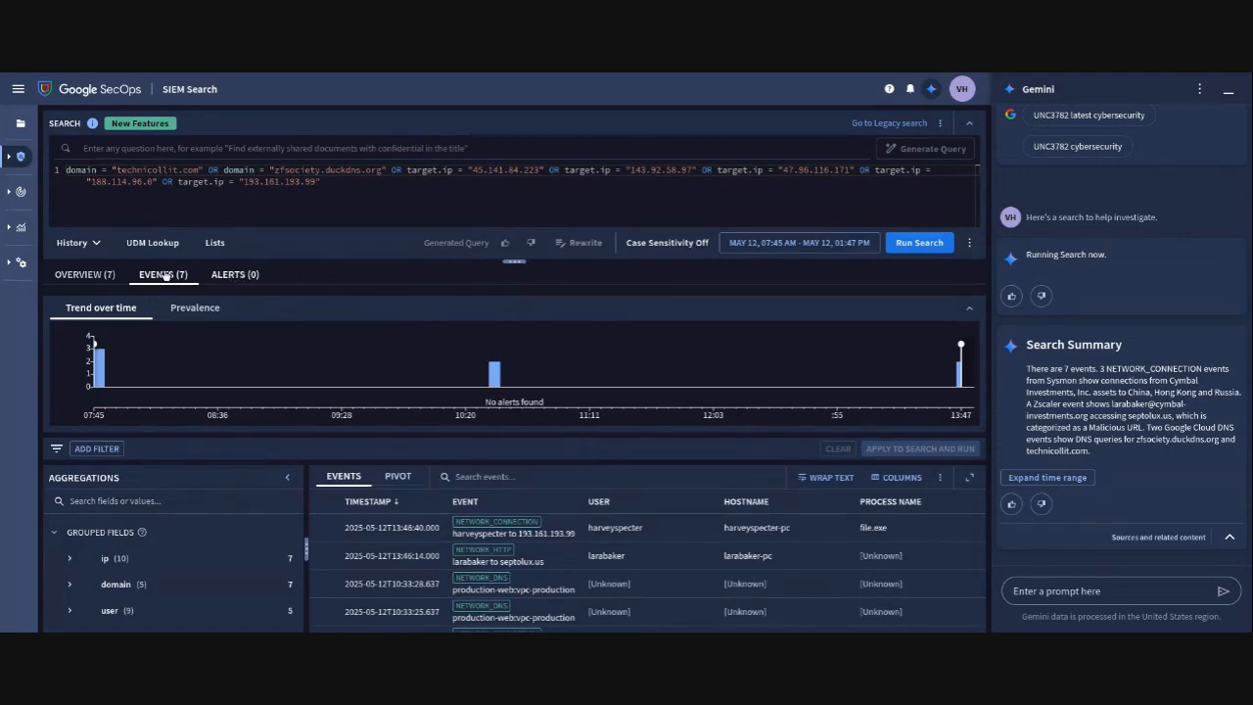
Step: Return to the UNC3782 search overview and ask Gemini "Which MITRE ATT&CK techniques are associated with FIN7?"
{"action": "left_click", "coordinate": [96, 274]}
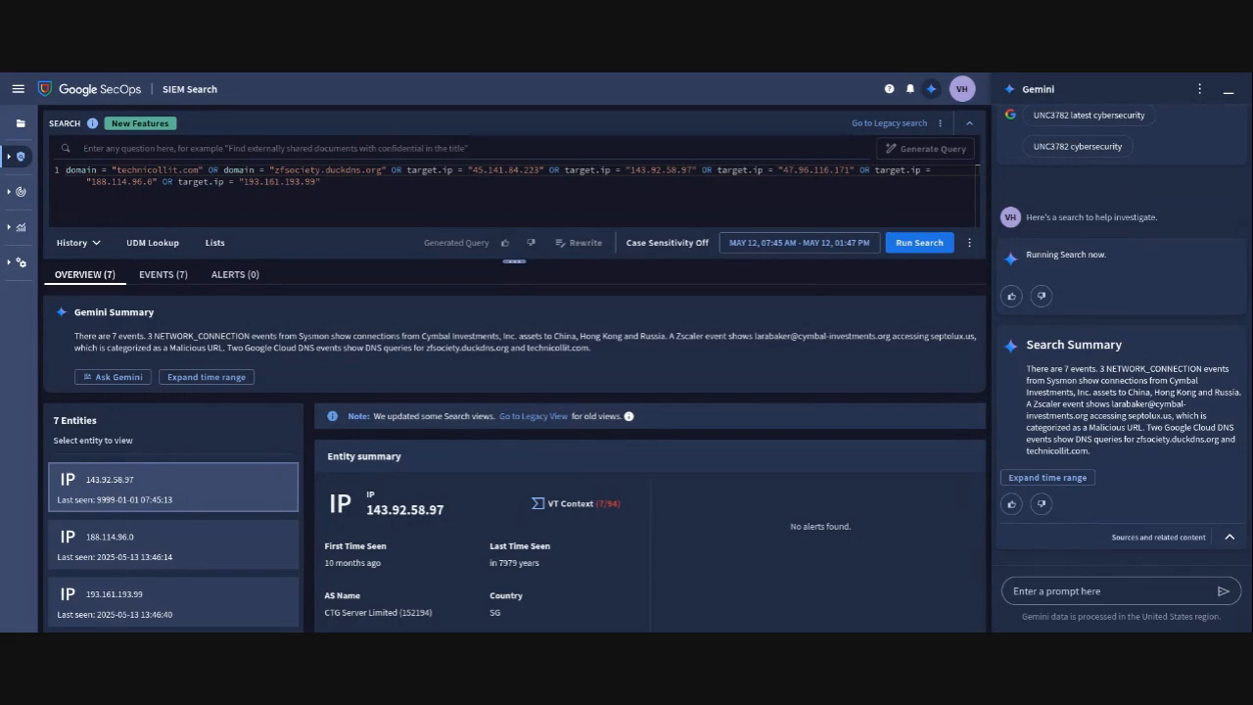
{"action": "left_click", "coordinate": [1132, 589]}
{"action": "type", "text": "Which MITRE ATT&CK techniques are associated with FIN7?"}
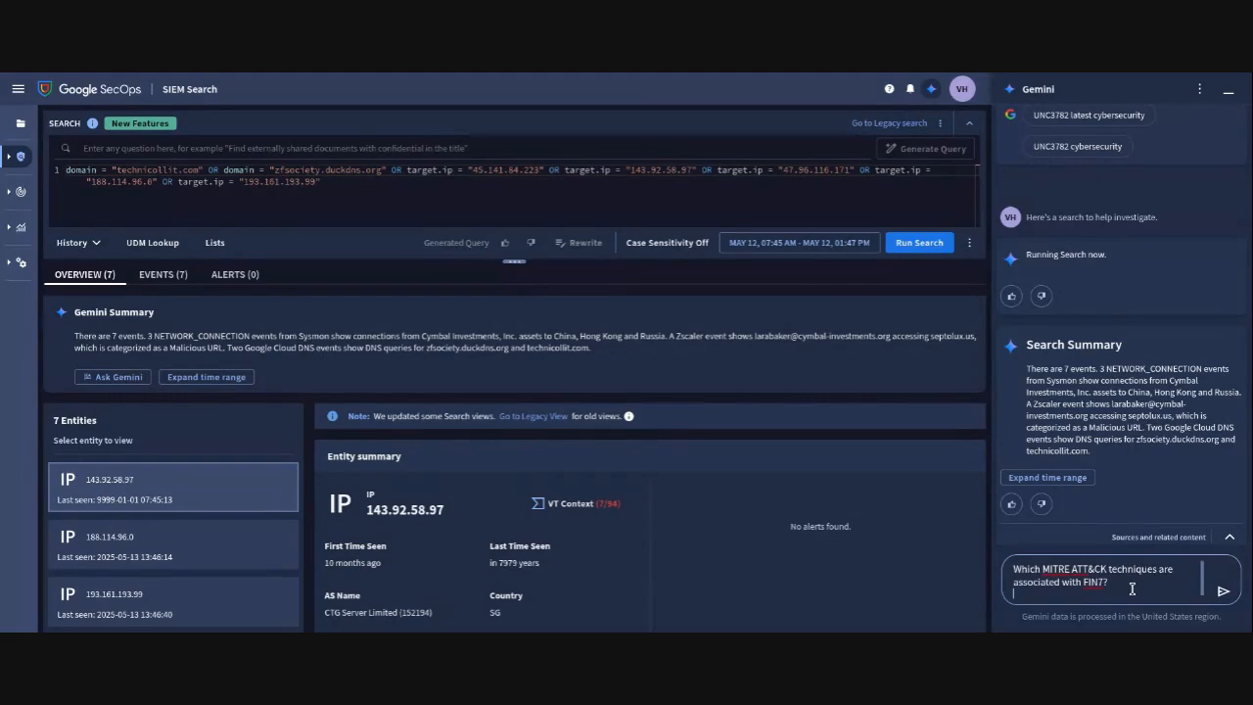
{"action": "key", "text": "BackSpace"}
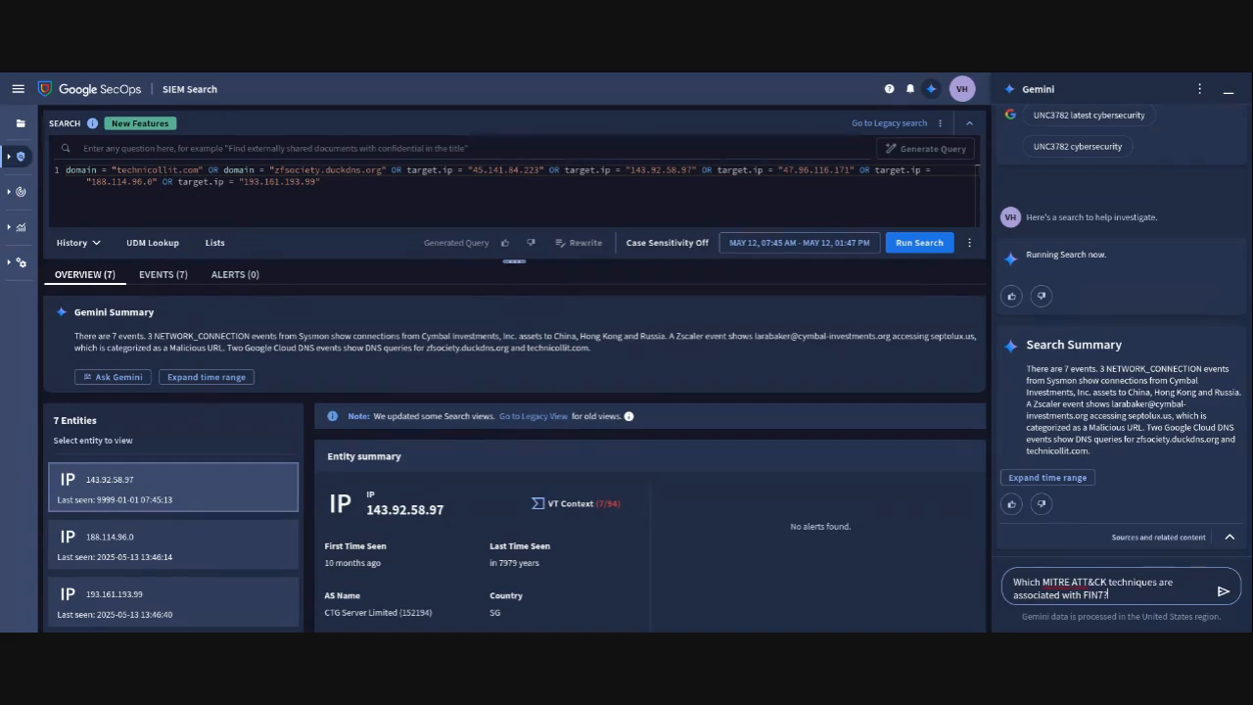
{"action": "key", "text": "Return"}
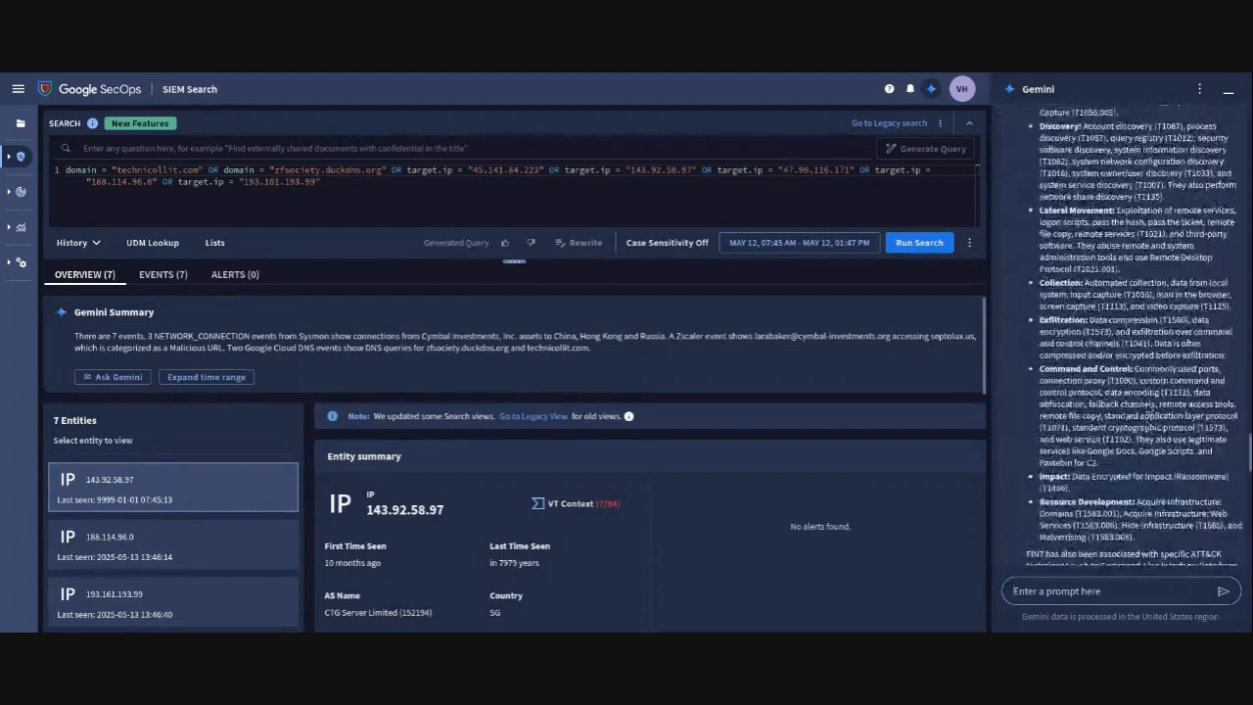
Step: Read through Gemini's FIN7 answer, examining the techniques listed under each tactic and the indicators of compromise in the environment
{"action": "scroll", "coordinate": [1147, 408], "scroll_direction": "up", "scroll_amount": 10}
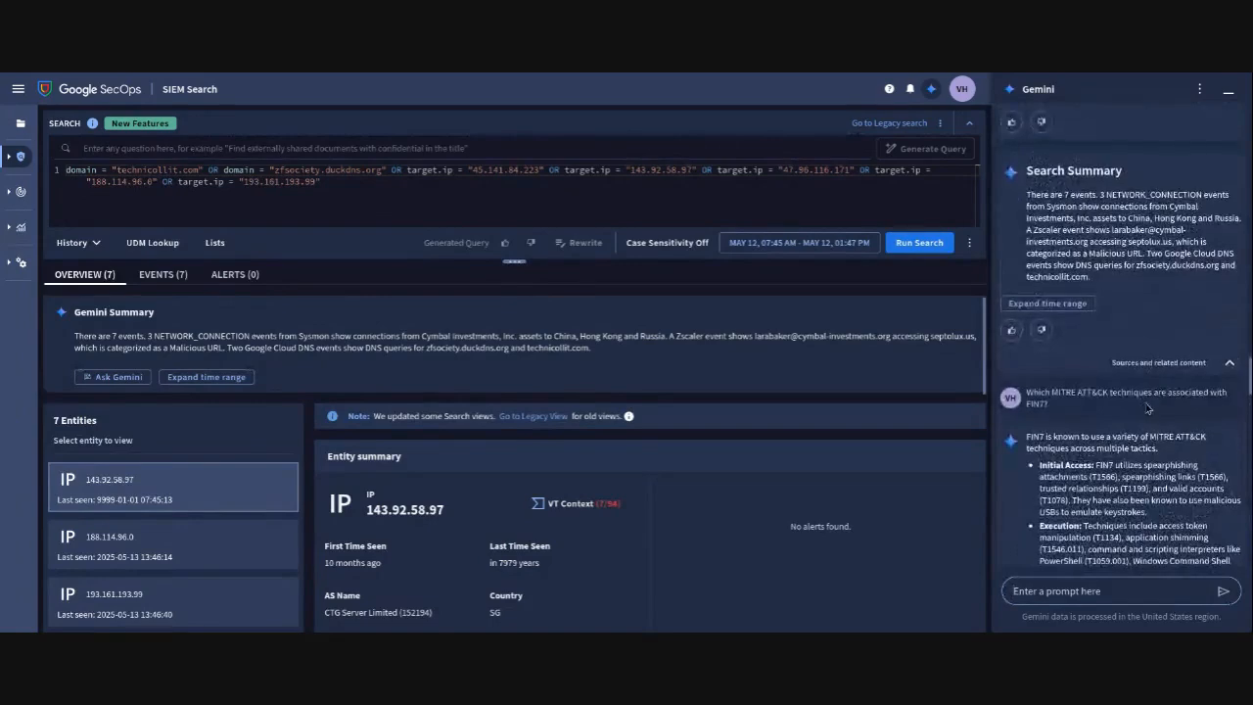
{"action": "scroll", "coordinate": [1147, 408], "scroll_direction": "down", "scroll_amount": 5}
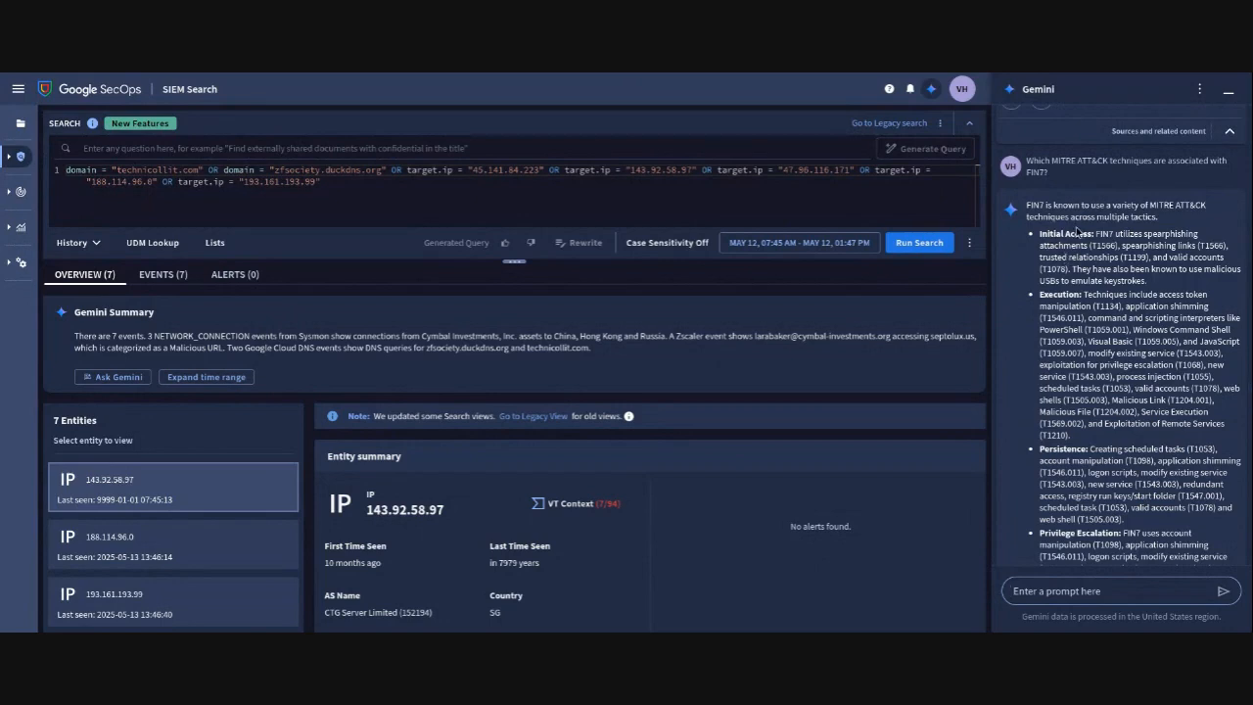
{"action": "scroll", "coordinate": [1099, 294], "scroll_direction": "down", "scroll_amount": 1}
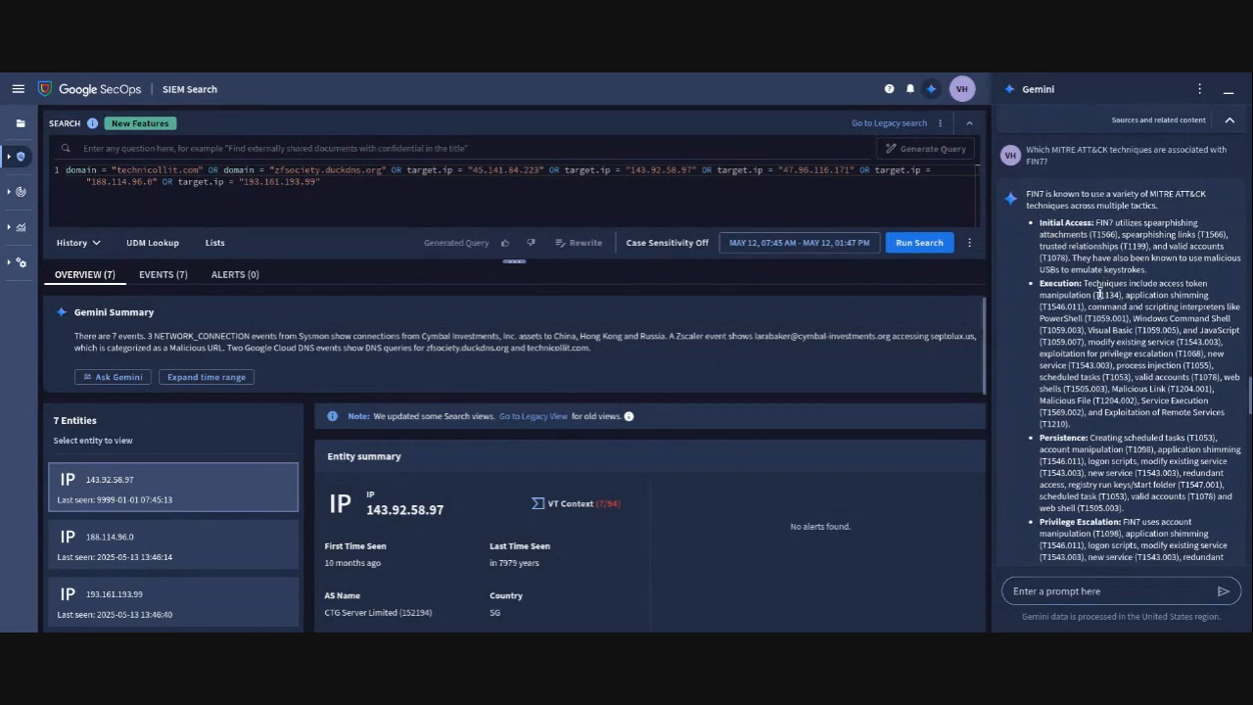
{"action": "scroll", "coordinate": [1100, 292], "scroll_direction": "down", "scroll_amount": 2}
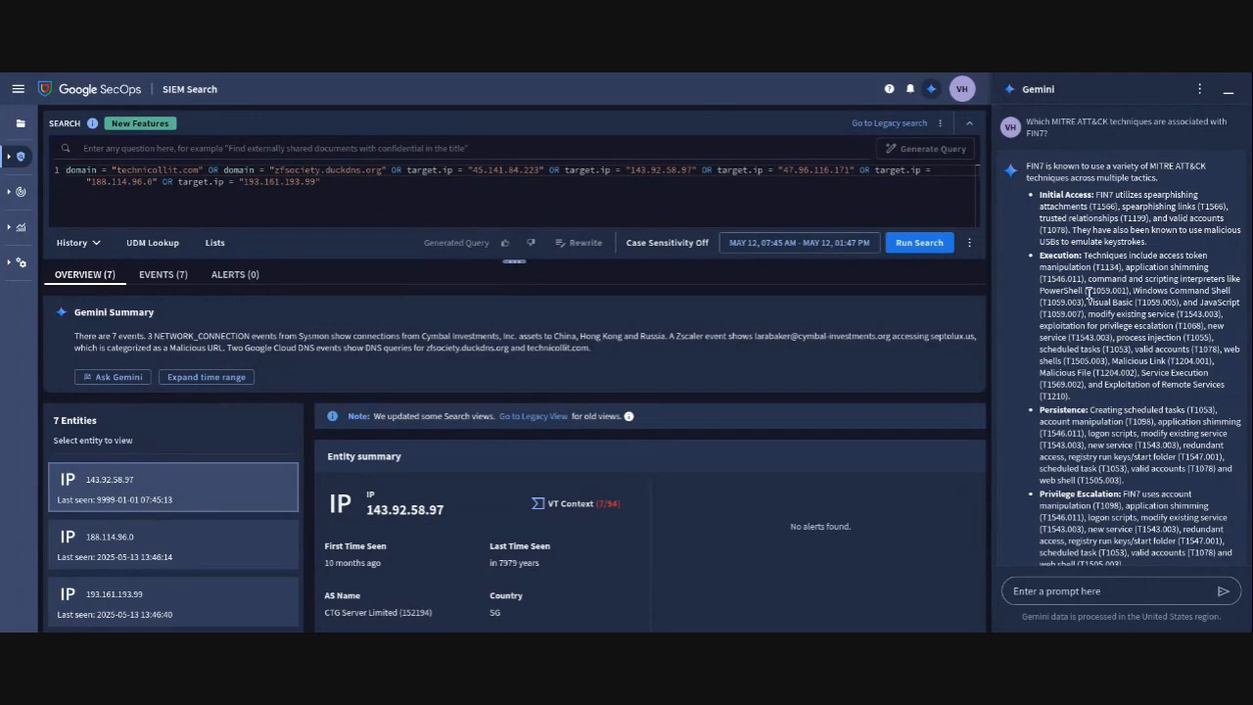
{"action": "left_click_drag", "start_coordinate": [1091, 291], "coordinate": [1124, 290]}
{"action": "left_click_drag", "start_coordinate": [1123, 217], "coordinate": [1150, 218]}
{"action": "scroll", "coordinate": [1121, 323], "scroll_direction": "down", "scroll_amount": 10}
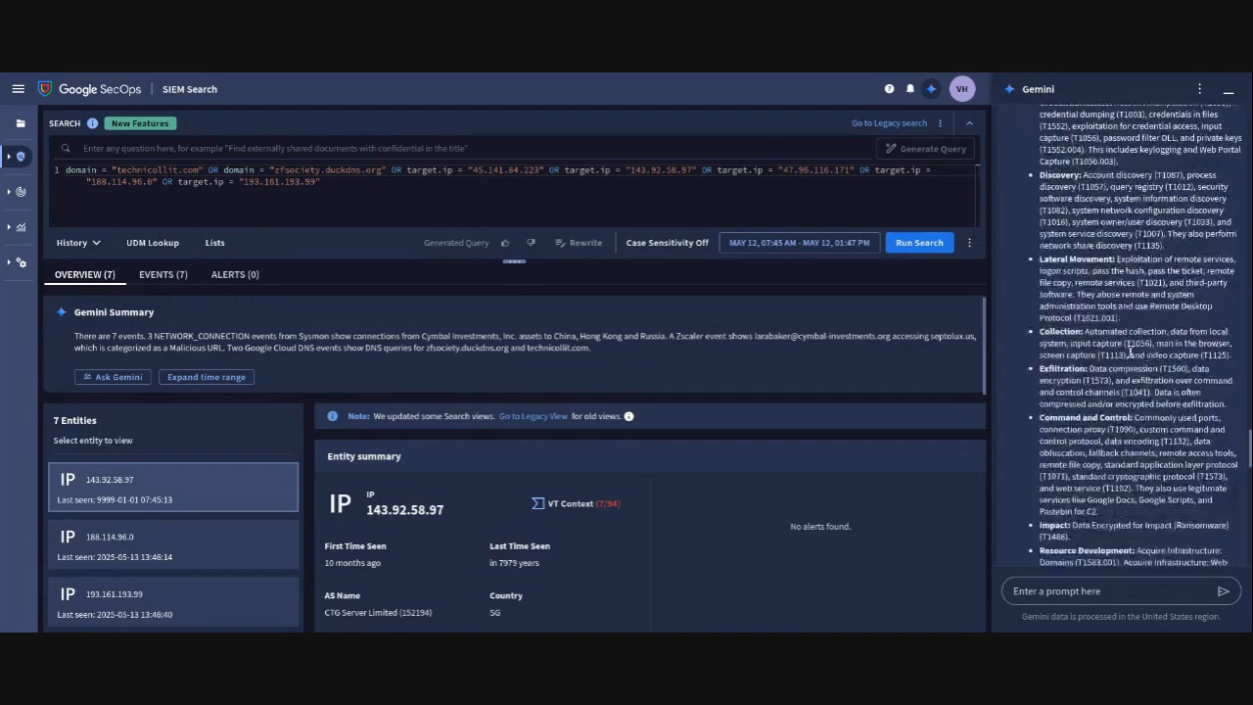
{"action": "scroll", "coordinate": [1130, 353], "scroll_direction": "down", "scroll_amount": 10}
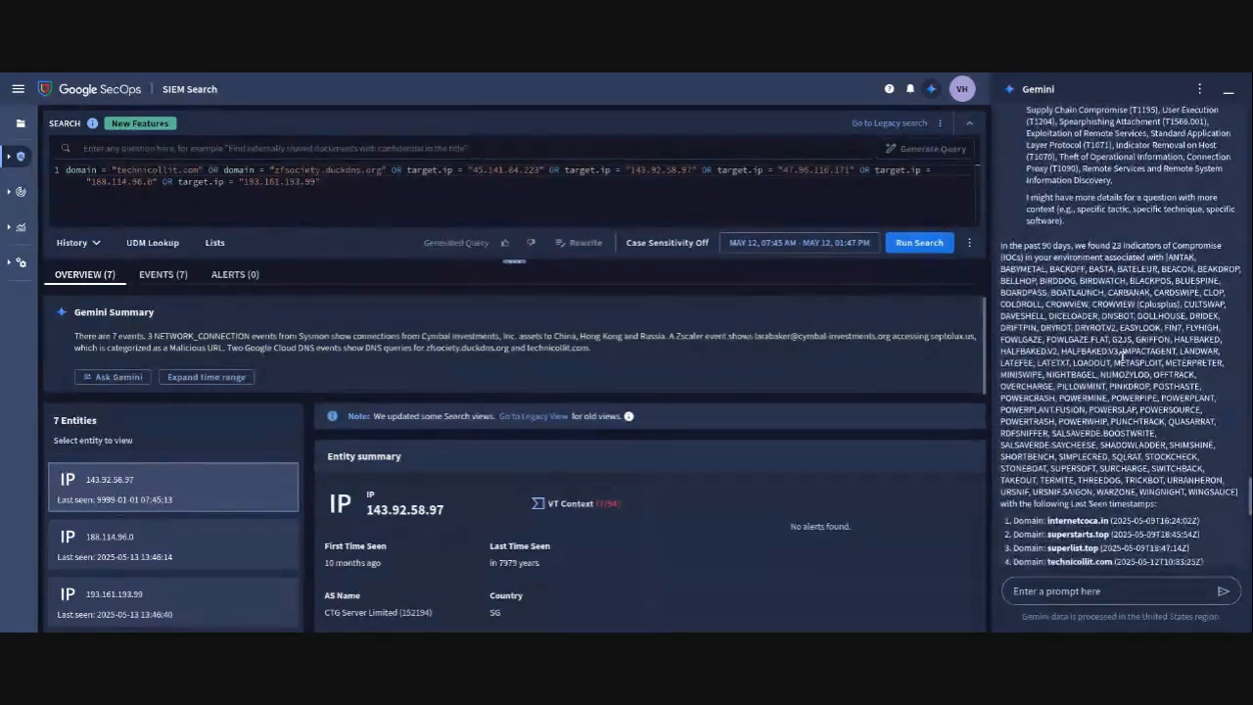
{"action": "scroll", "coordinate": [1122, 357], "scroll_direction": "down", "scroll_amount": 1}
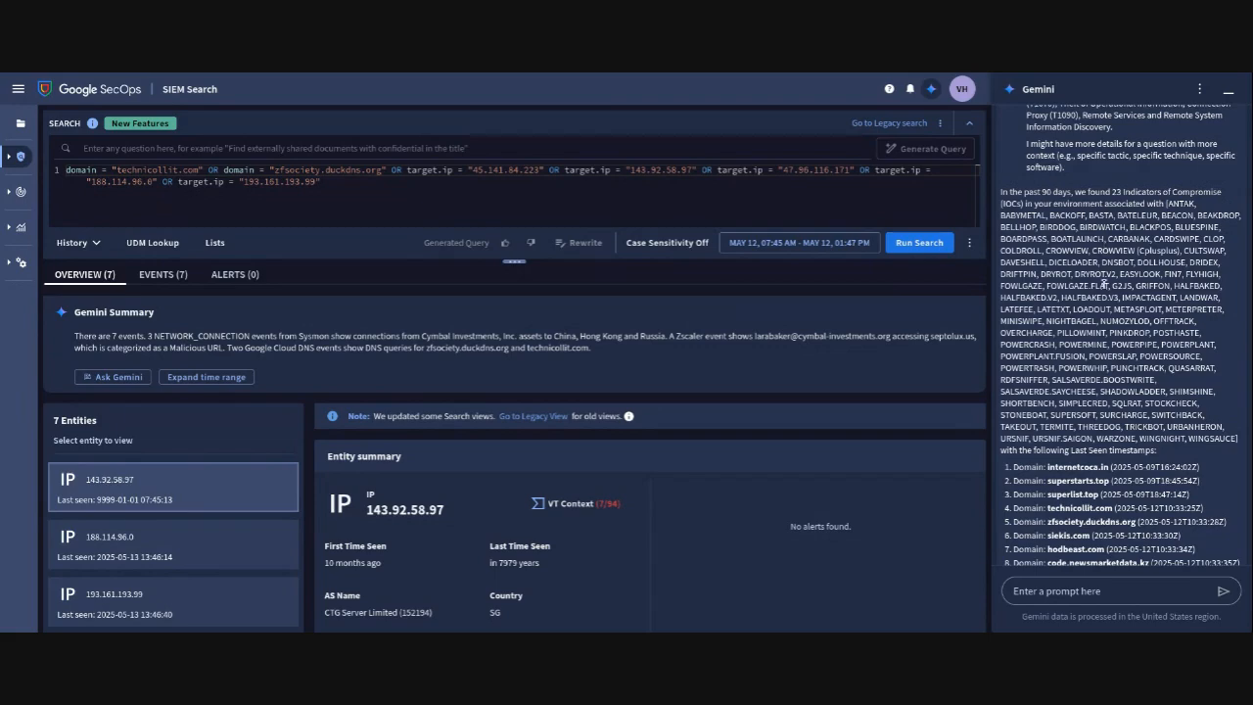
{"action": "scroll", "coordinate": [1065, 381], "scroll_direction": "down", "scroll_amount": 3}
{"action": "scroll", "coordinate": [1065, 381], "scroll_direction": "down", "scroll_amount": 6}
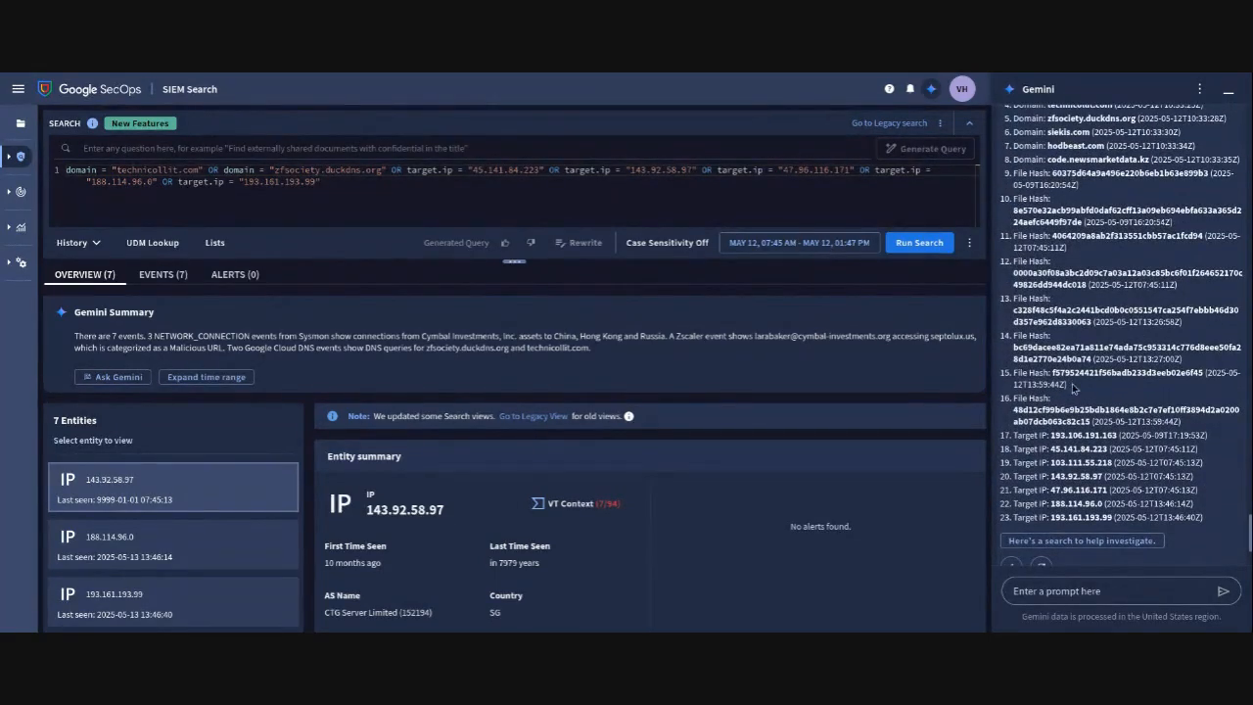
{"action": "scroll", "coordinate": [1104, 517], "scroll_direction": "down", "scroll_amount": 1}
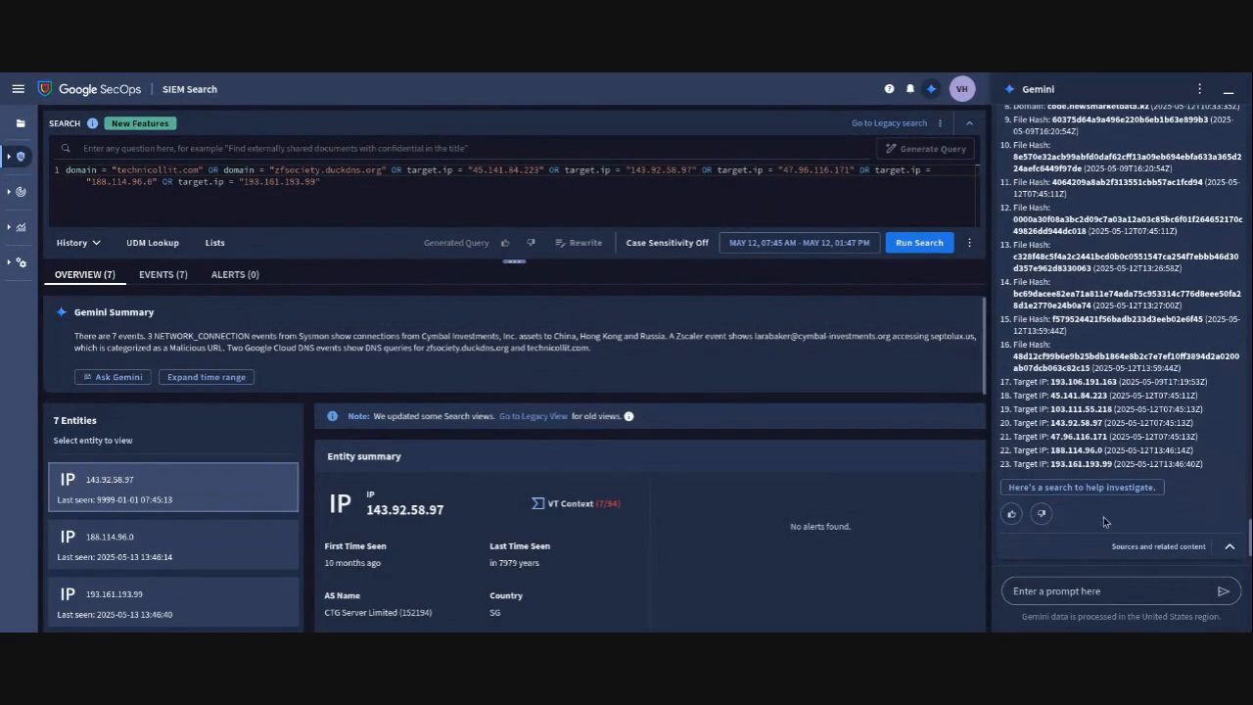
Step: Run Gemini's suggested investigation search for the FIN7 indicators and review the domains, hashes and target IPs in its query
{"action": "left_click", "coordinate": [1103, 488]}
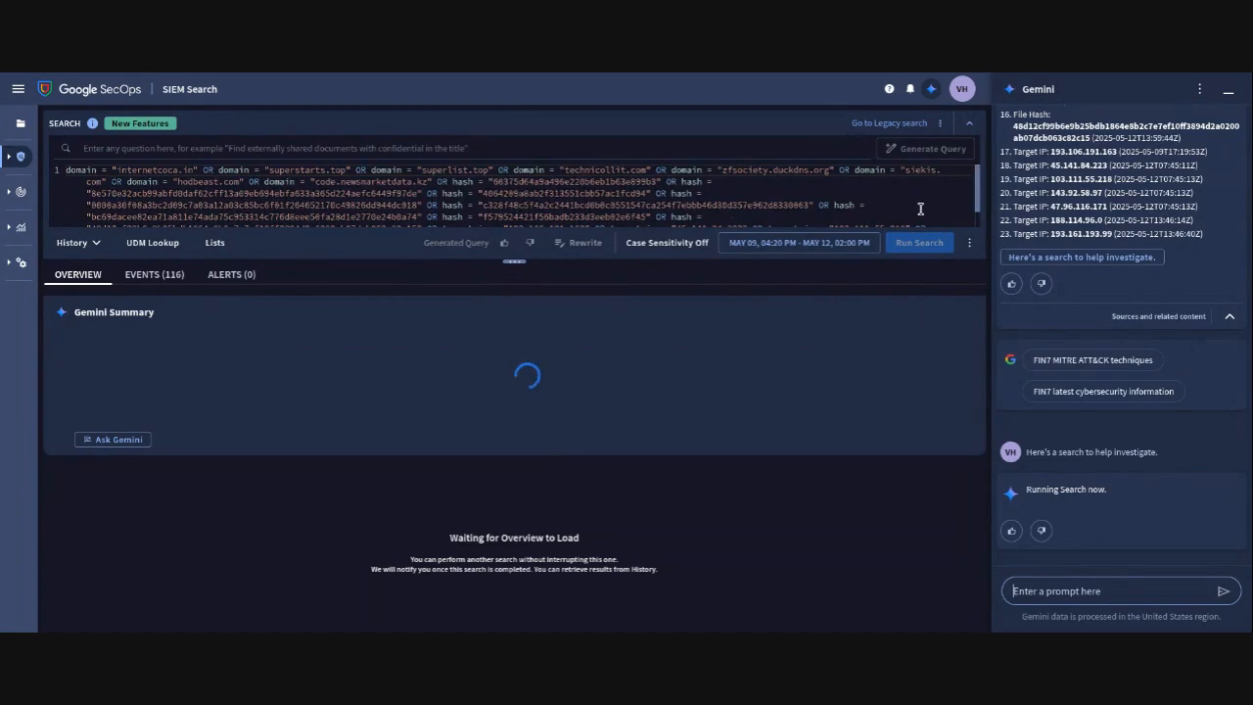
{"action": "mouse_move", "coordinate": [978, 191]}
{"action": "left_mouse_down"}
{"action": "mouse_move", "coordinate": [987, 242]}
{"action": "mouse_move", "coordinate": [979, 189]}
{"action": "left_mouse_up"}
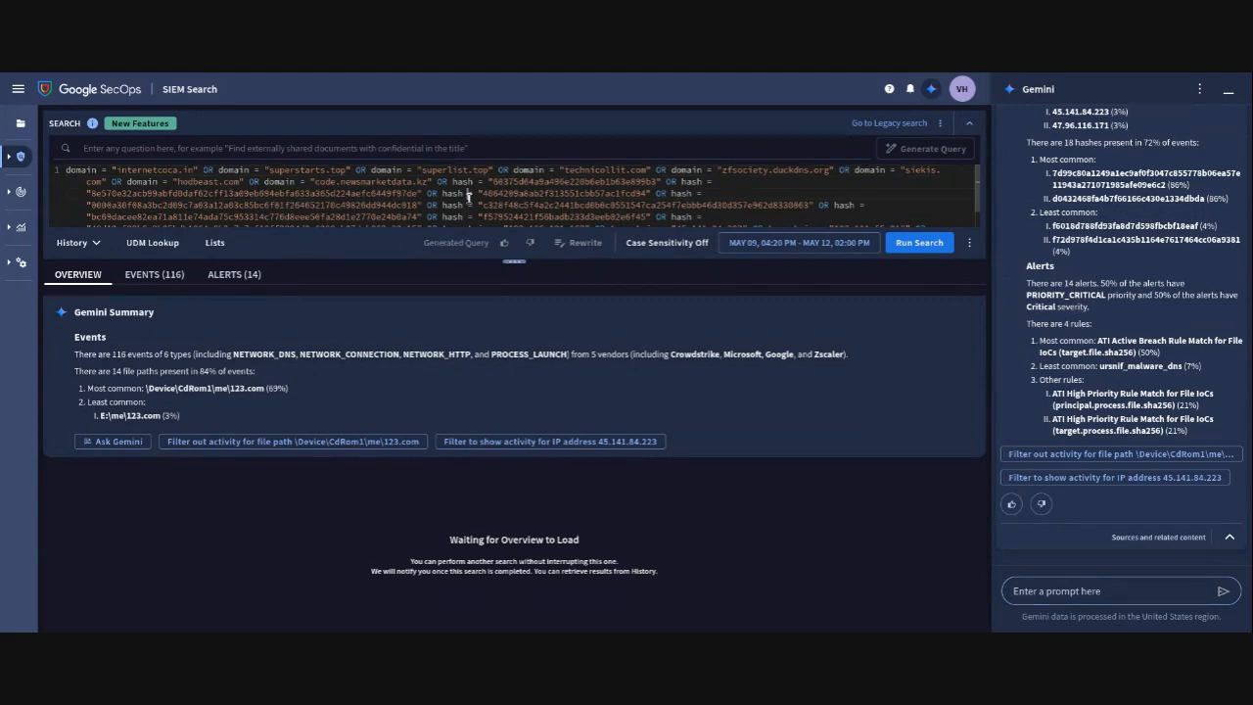
{"action": "scroll", "coordinate": [612, 193], "scroll_direction": "down", "scroll_amount": 2}
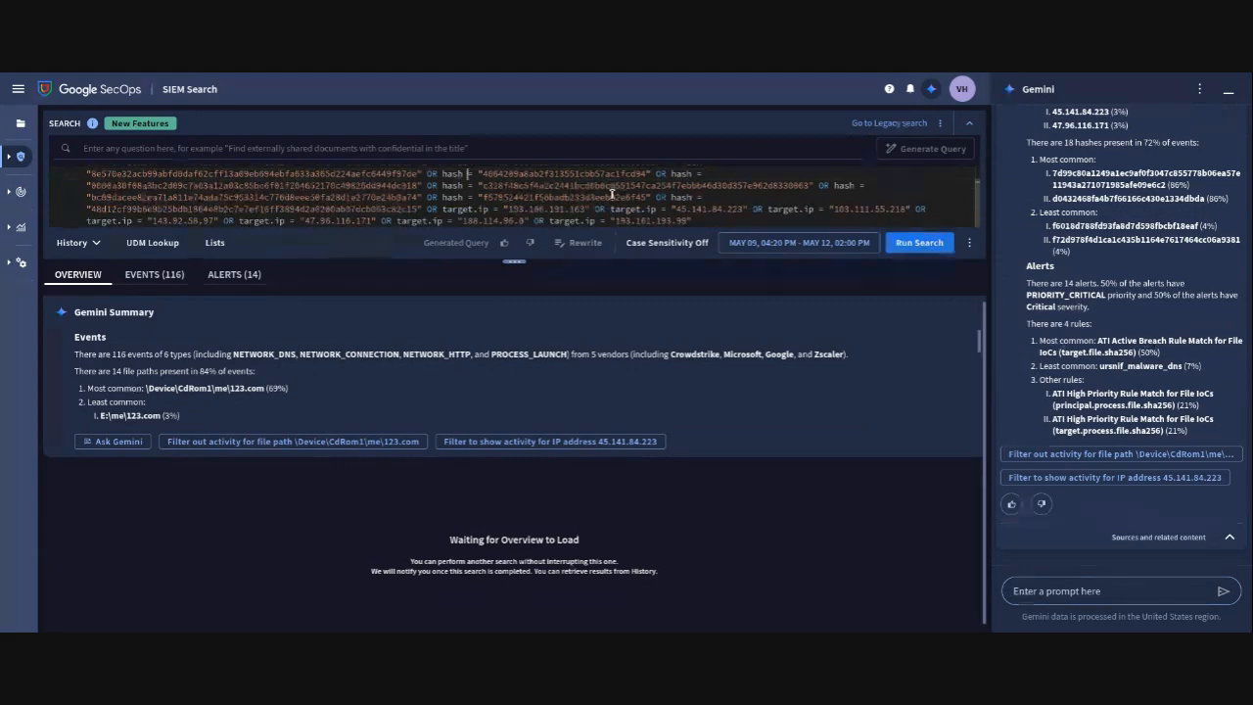
{"action": "scroll", "coordinate": [612, 193], "scroll_direction": "up", "scroll_amount": 2}
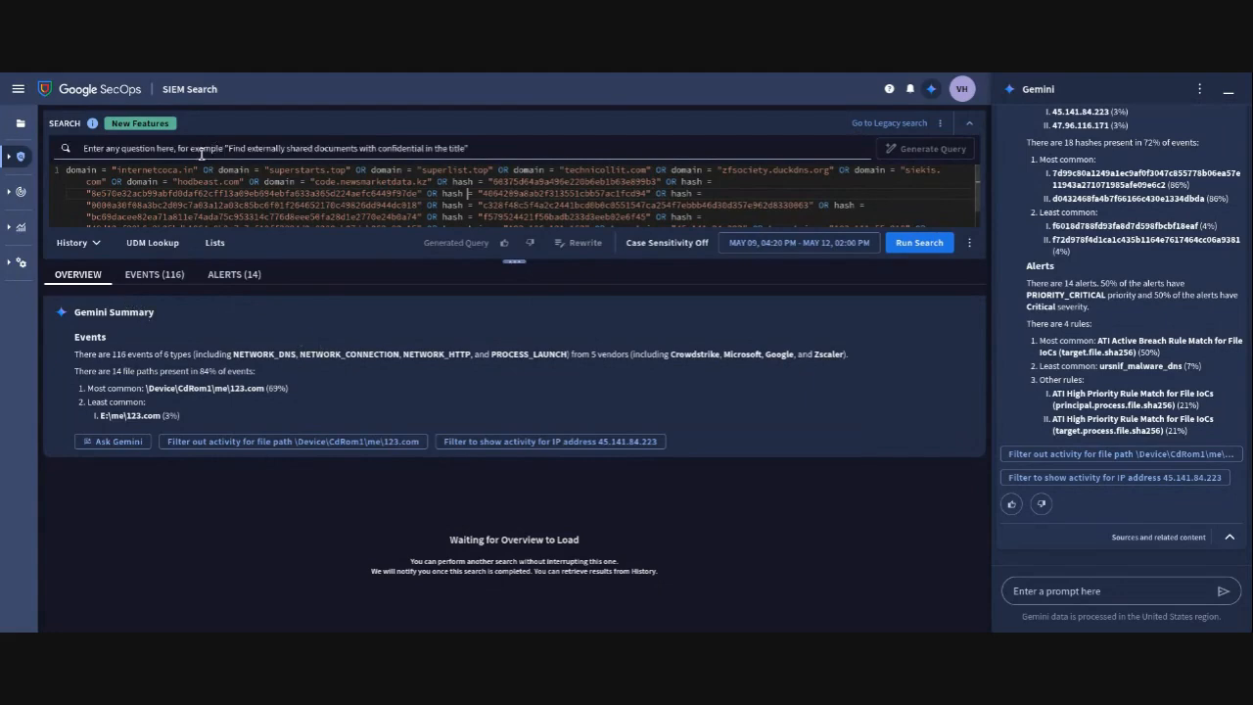
Step: Show the events and the alerts matching the FIN7 indicator search
{"action": "left_click", "coordinate": [150, 277]}
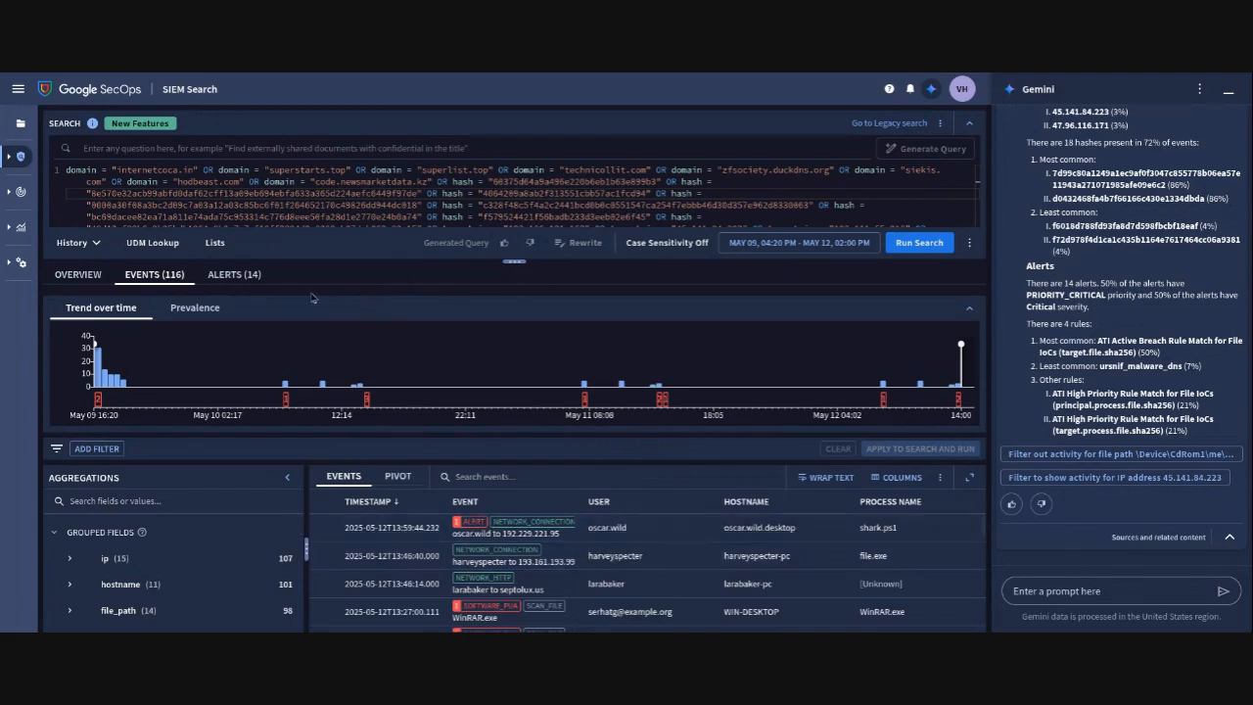
{"action": "left_click", "coordinate": [240, 276]}
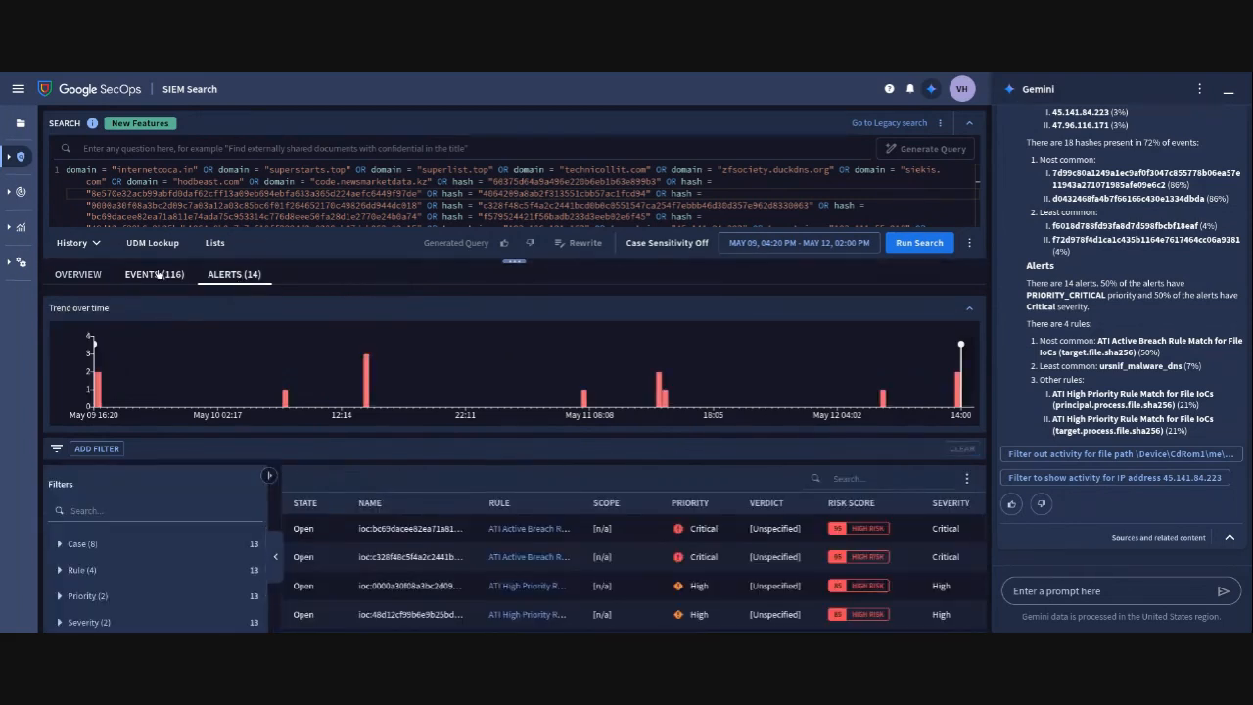
{"action": "double_click", "coordinate": [363, 195]}
{"action": "left_click", "coordinate": [457, 194]}
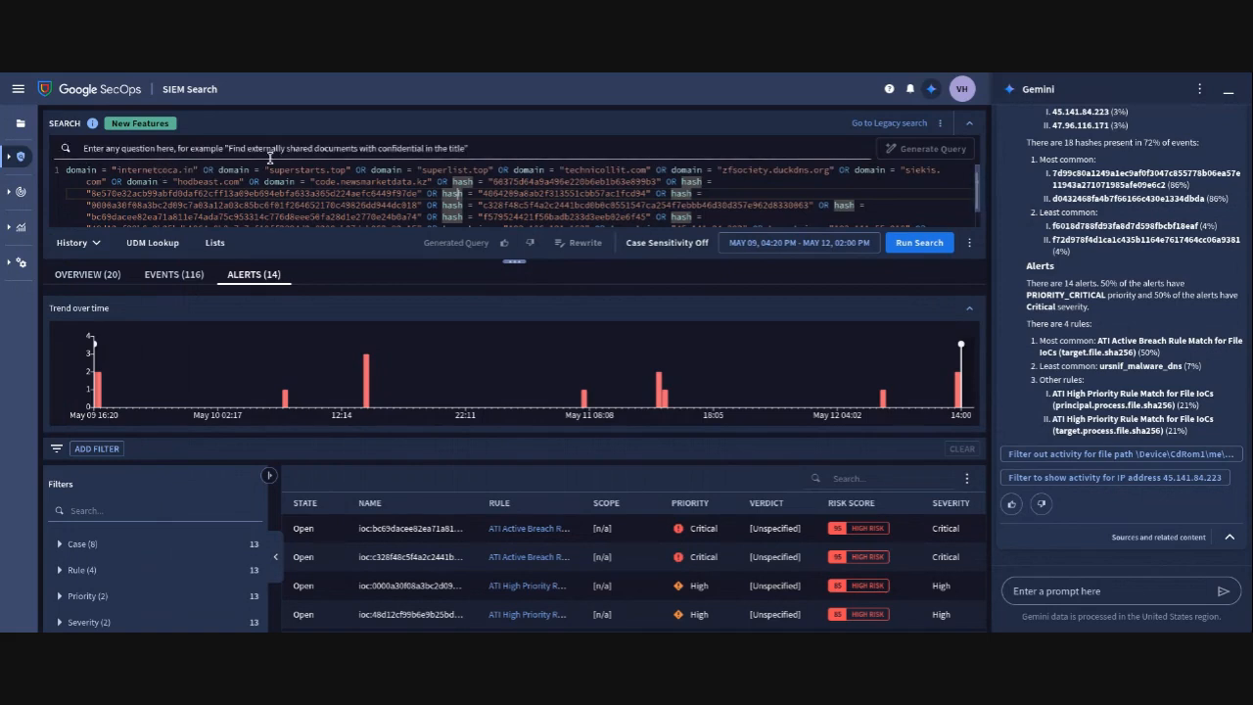
Step: Clear the FIN7 query and generate a new one from the prompt "Show me all failed logins for the past 3 days"
{"action": "left_click", "coordinate": [337, 183]}
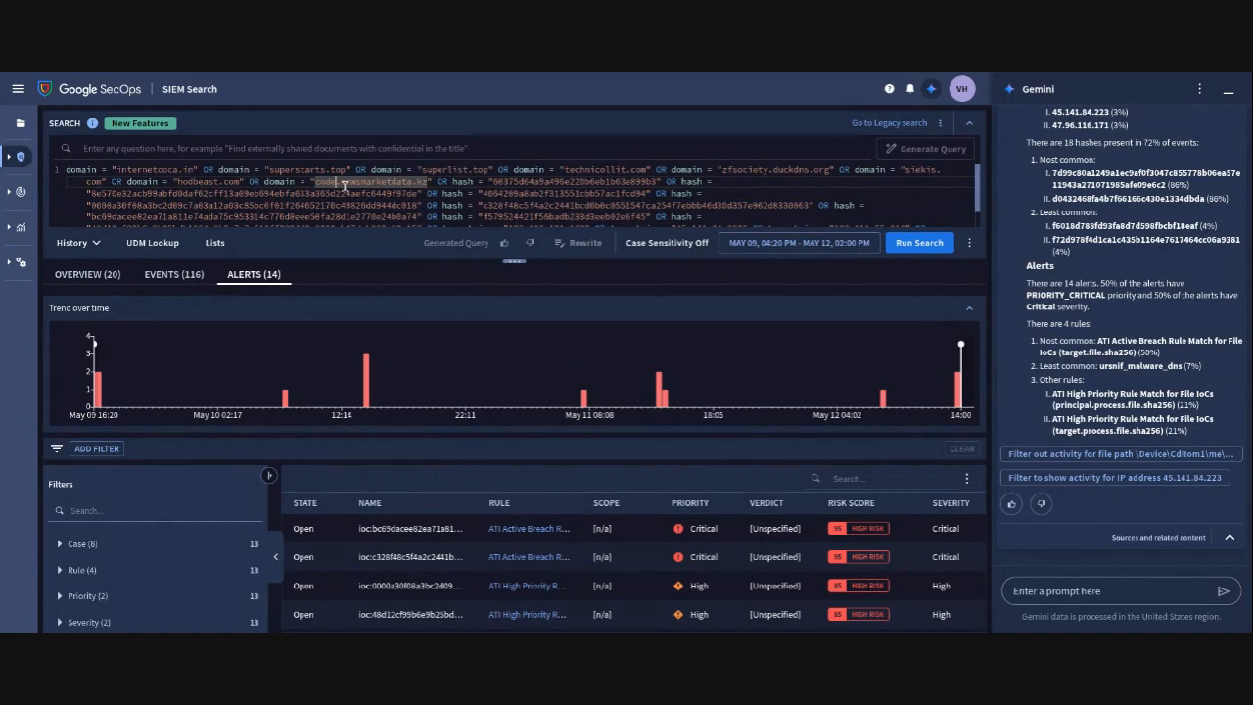
{"action": "key", "text": "ctrl+a"}
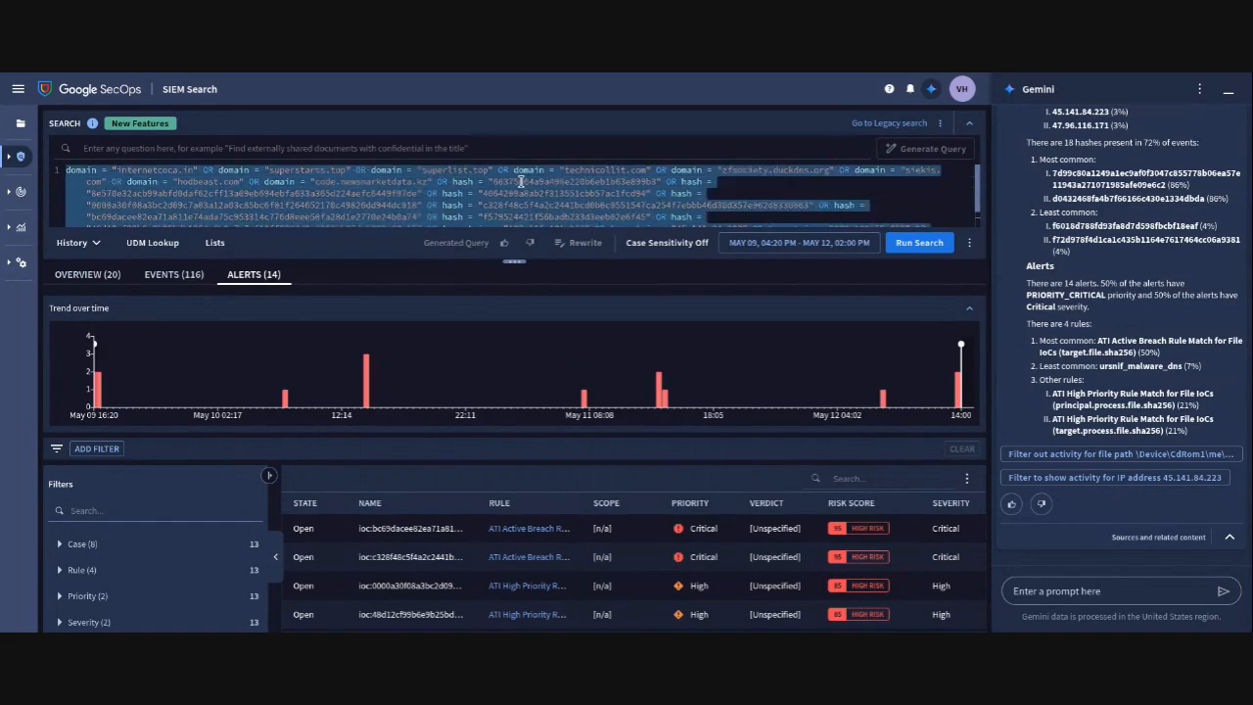
{"action": "key", "text": "BackSpace"}
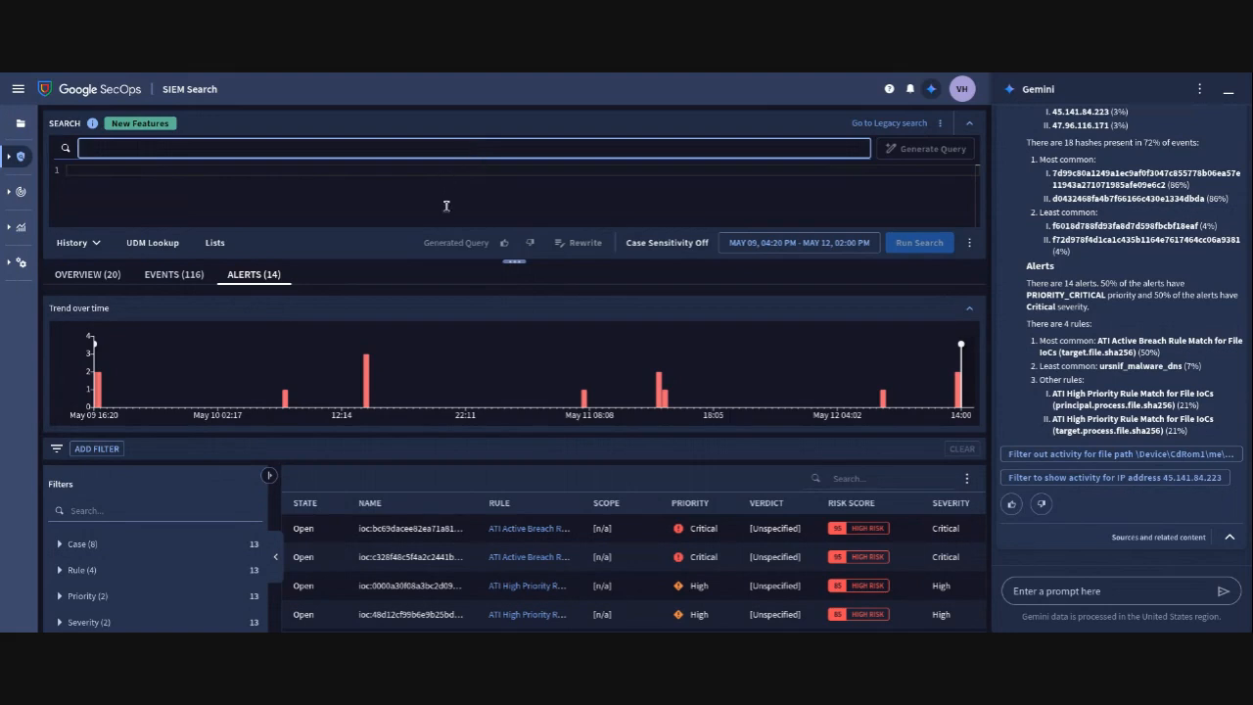
{"action": "left_click", "coordinate": [438, 152]}
{"action": "type", "text": "Show me all failed logins for the past 3 days"}
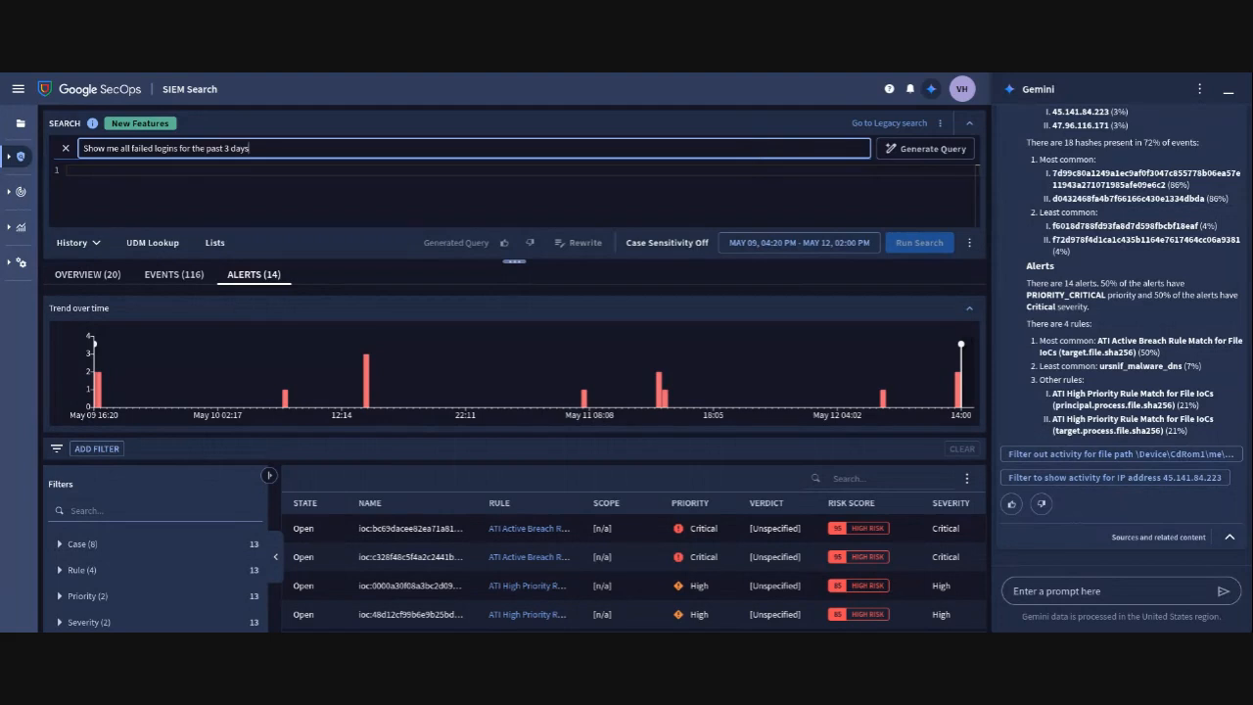
{"action": "left_click", "coordinate": [925, 149]}
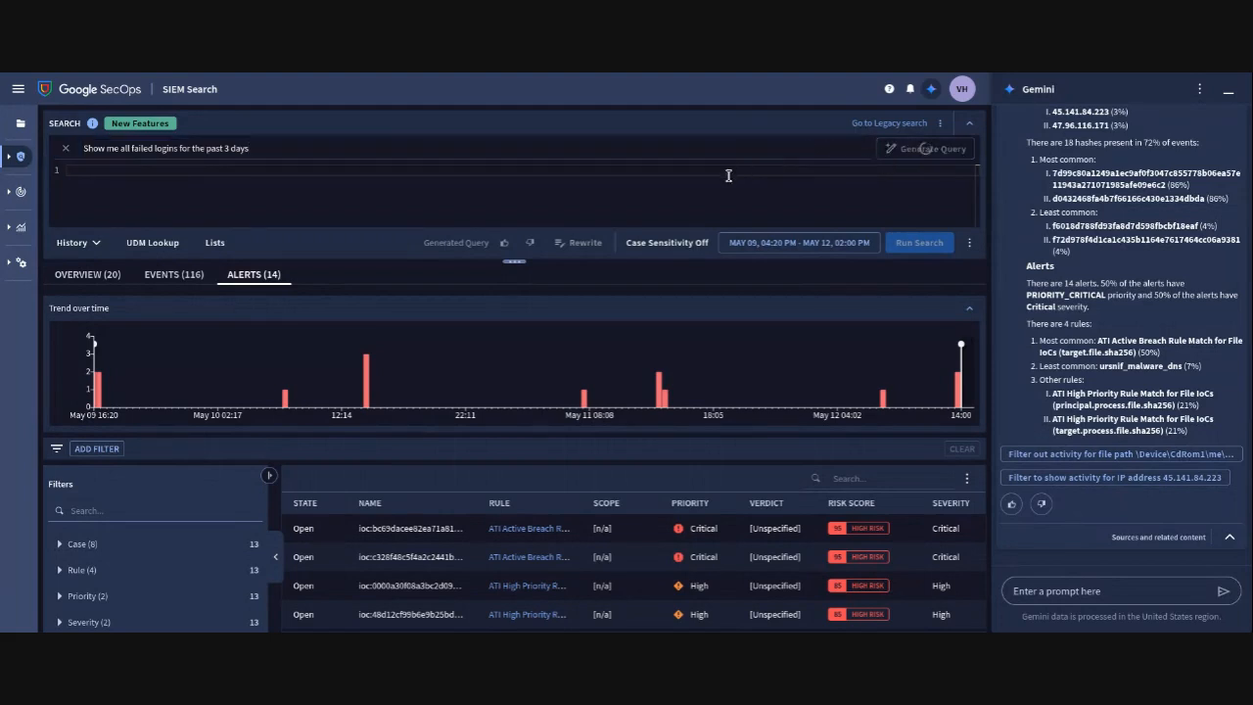
{"action": "left_click", "coordinate": [289, 200]}
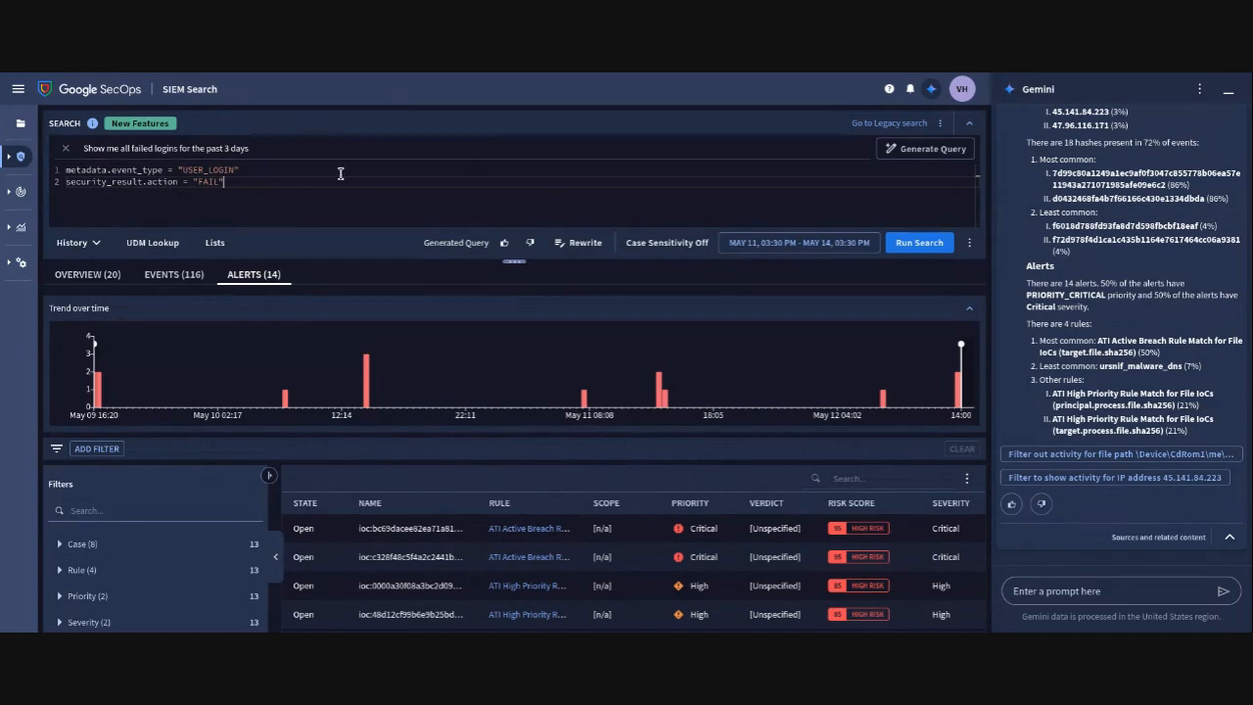
Step: Check the time range of the failed-login query and run the search
{"action": "left_click", "coordinate": [793, 247]}
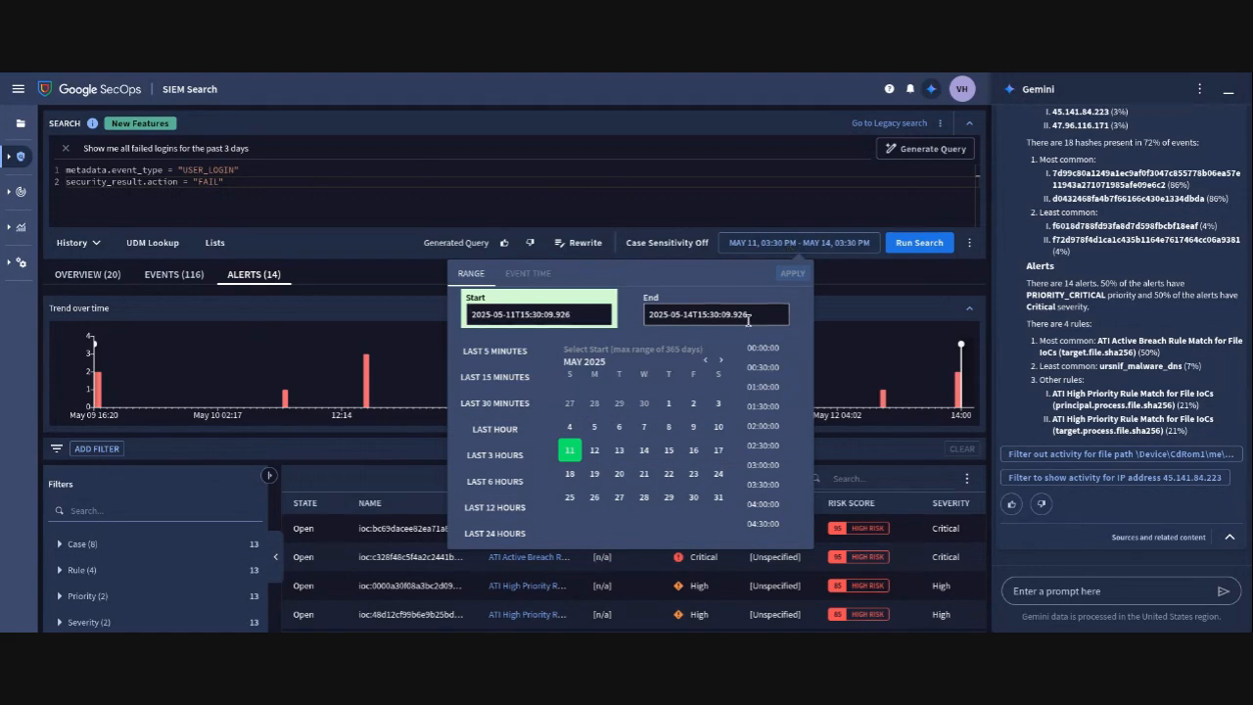
{"action": "left_click", "coordinate": [673, 194]}
{"action": "left_click", "coordinate": [919, 242]}
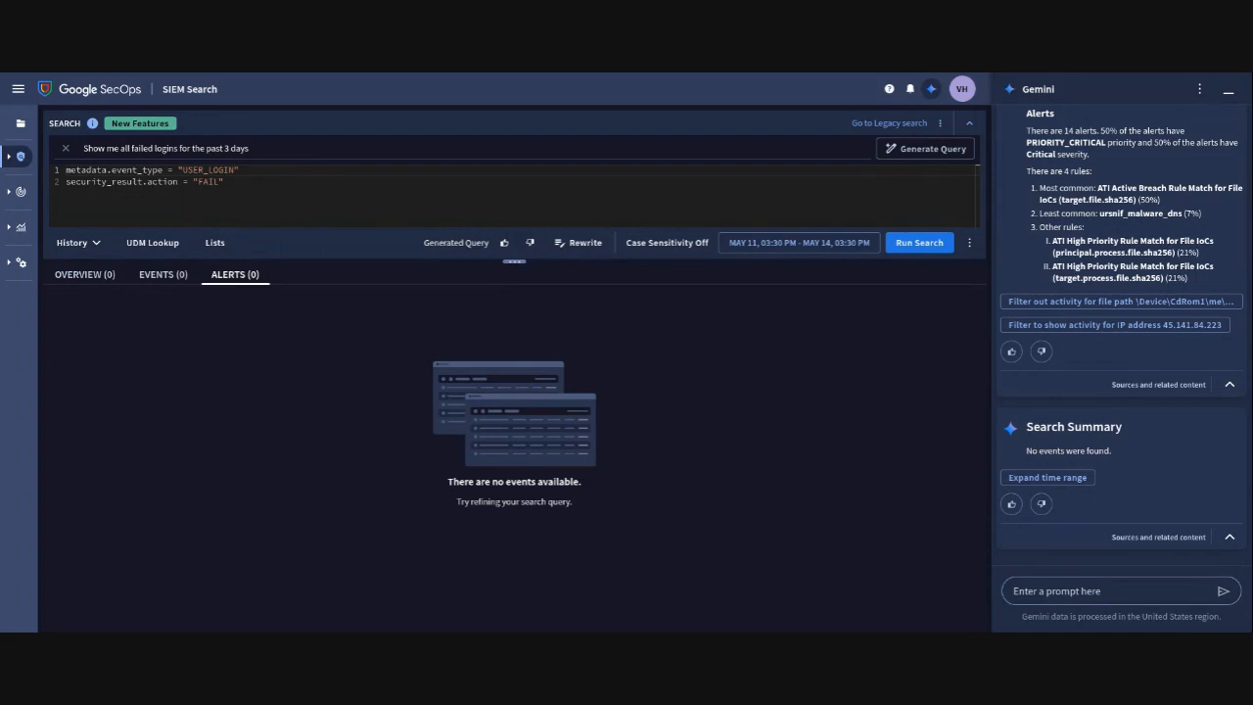
Step: Clear the failed-login query from the search editor
{"action": "left_click", "coordinate": [273, 155]}
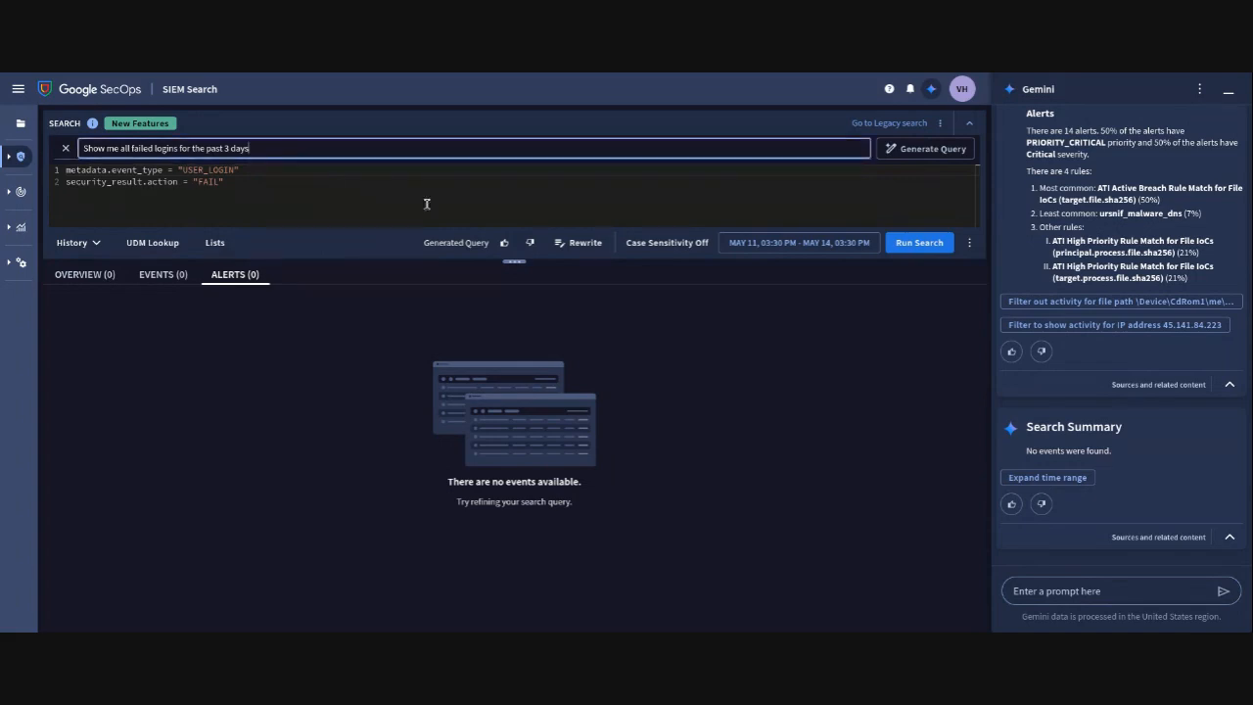
{"action": "left_click", "coordinate": [534, 197]}
{"action": "left_click_drag", "start_coordinate": [450, 178], "coordinate": [8, 157]}
{"action": "key", "text": "BackSpace"}
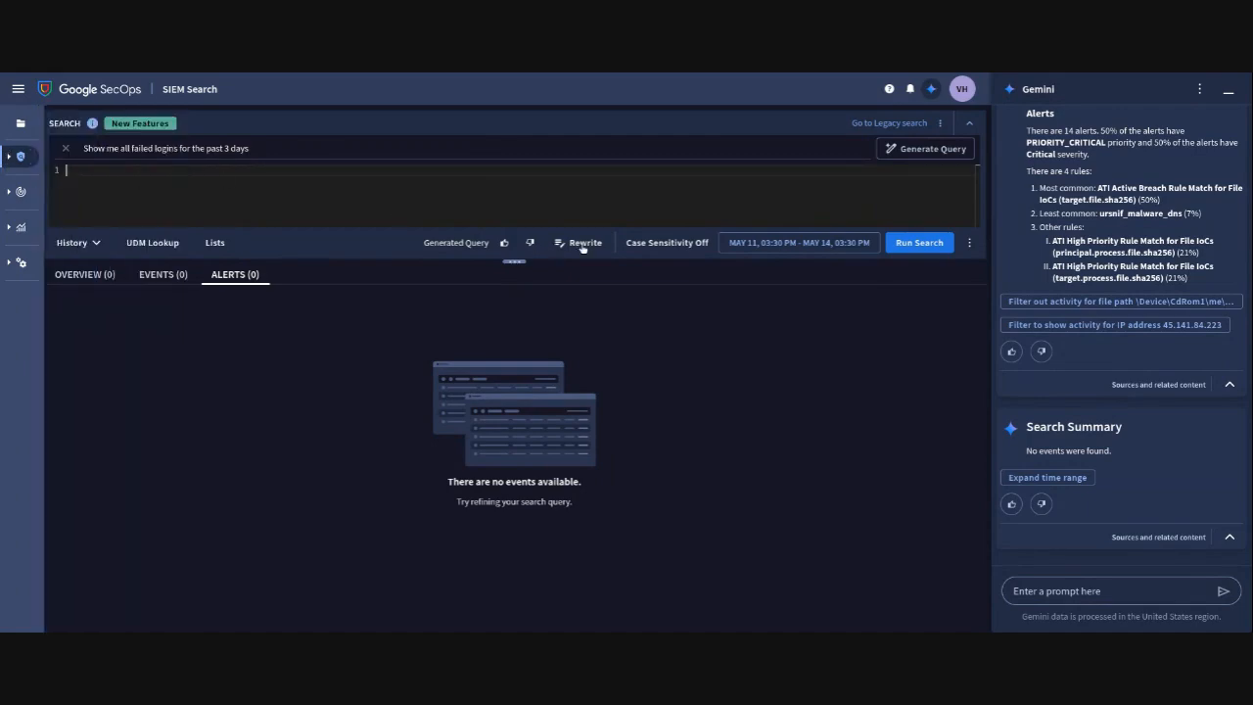
Step: Generate a search query from the prompt "Show me LOLbins for the past week" and open its time range settings
{"action": "left_click", "coordinate": [474, 151]}
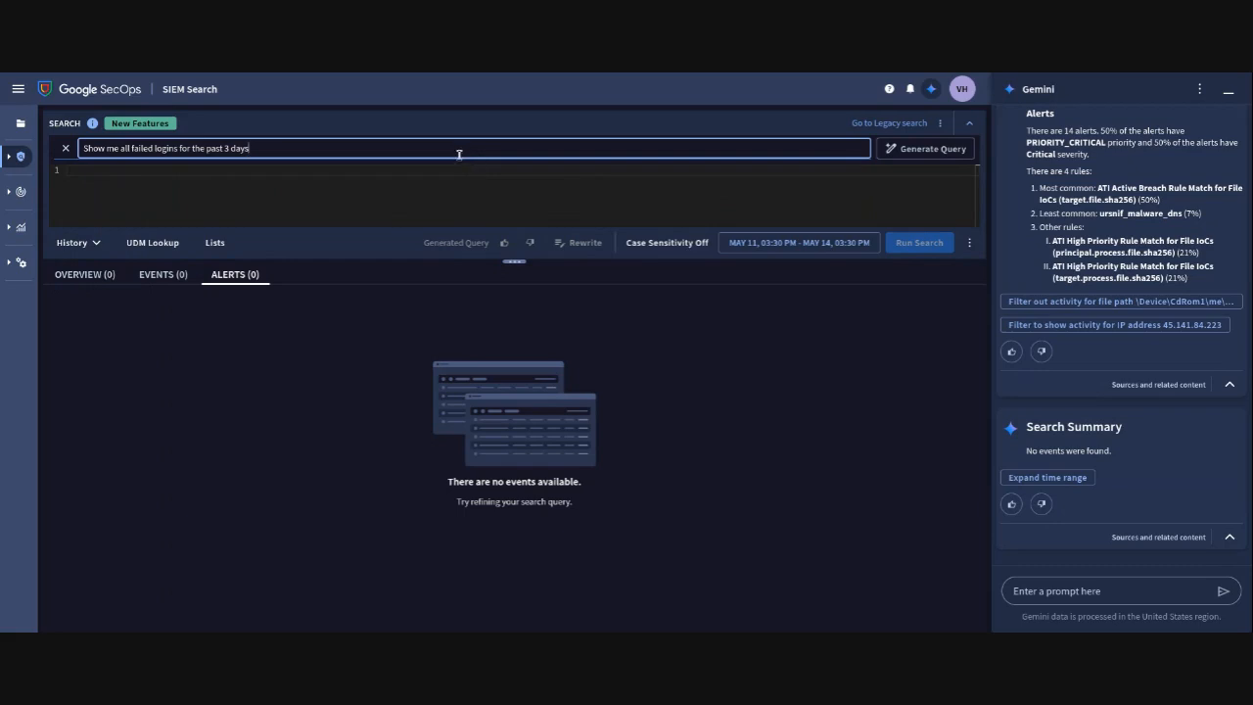
{"action": "triple_click", "coordinate": [456, 153]}
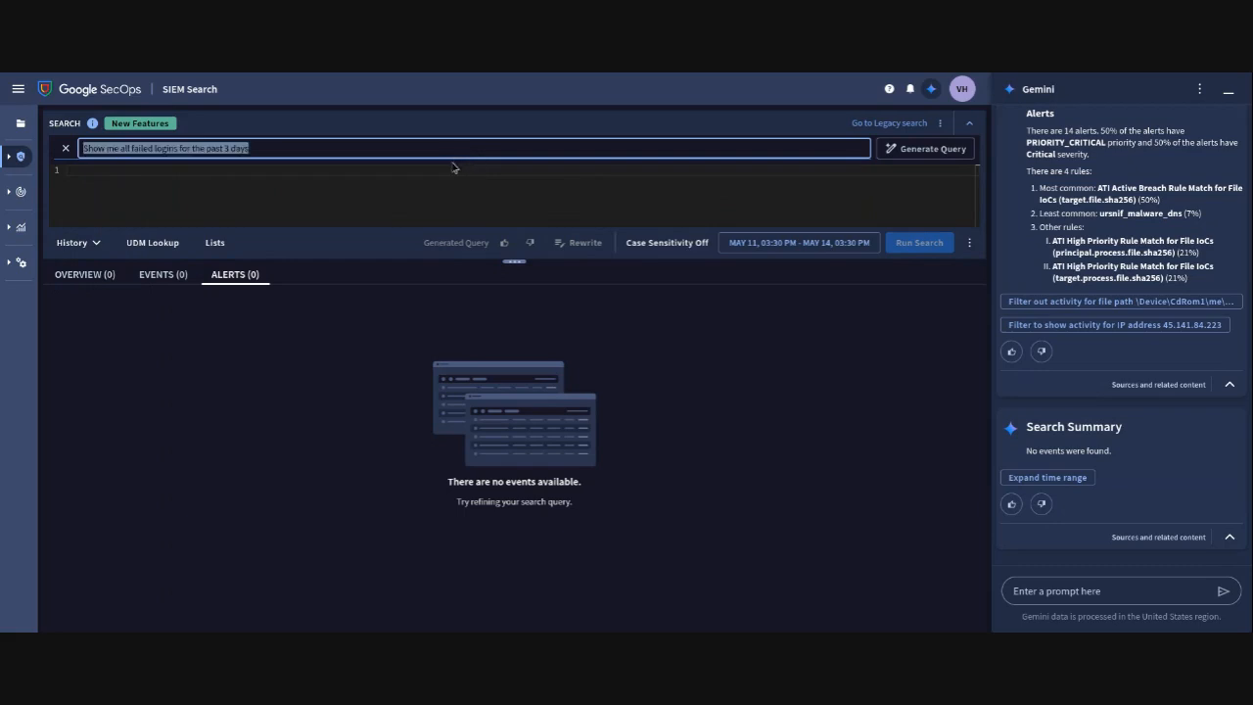
{"action": "type", "text": "Show me LOLbins for the past week"}
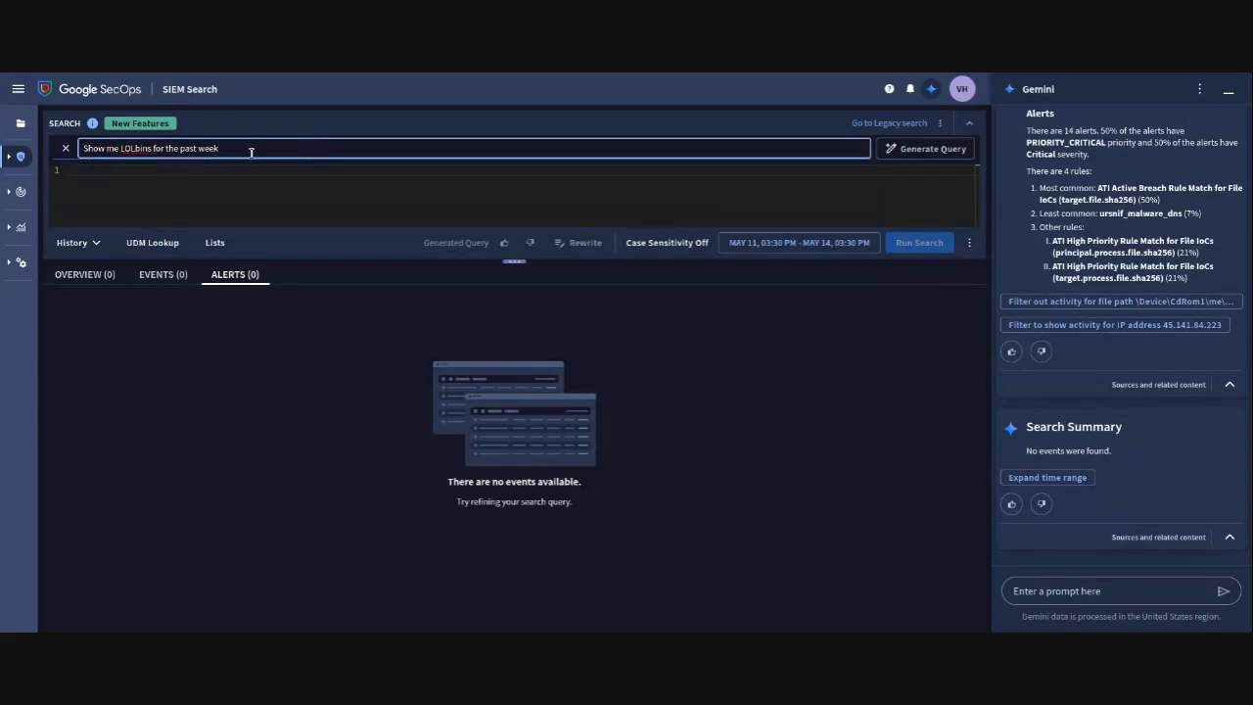
{"action": "left_click", "coordinate": [884, 150]}
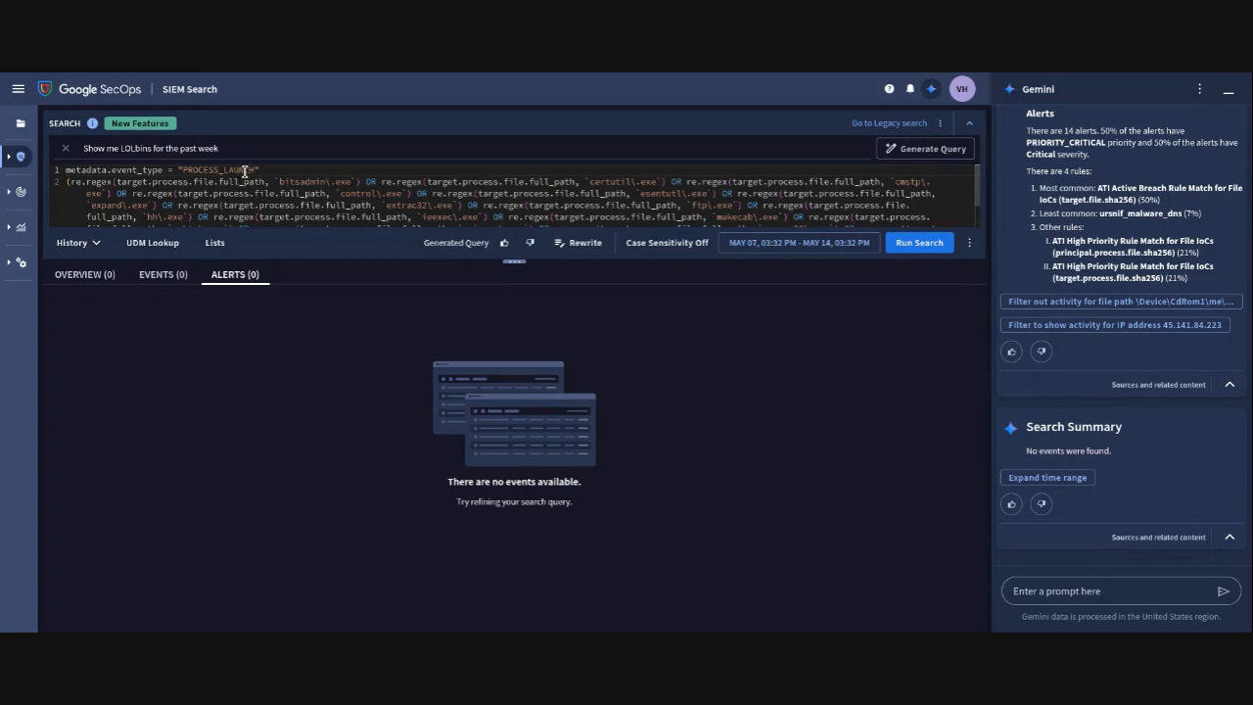
{"action": "left_click", "coordinate": [751, 251]}
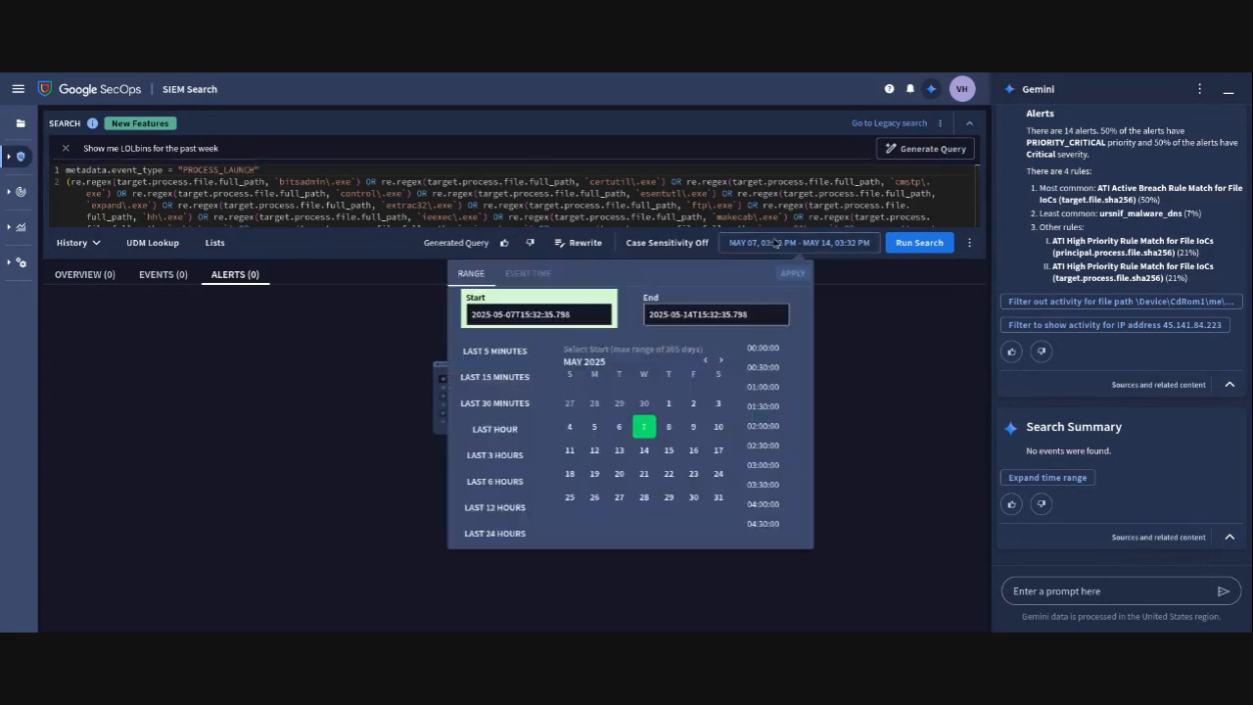
Step: Dismiss the time range settings and review the event type and executables covered by the generated LOLbins query
{"action": "left_click", "coordinate": [848, 282]}
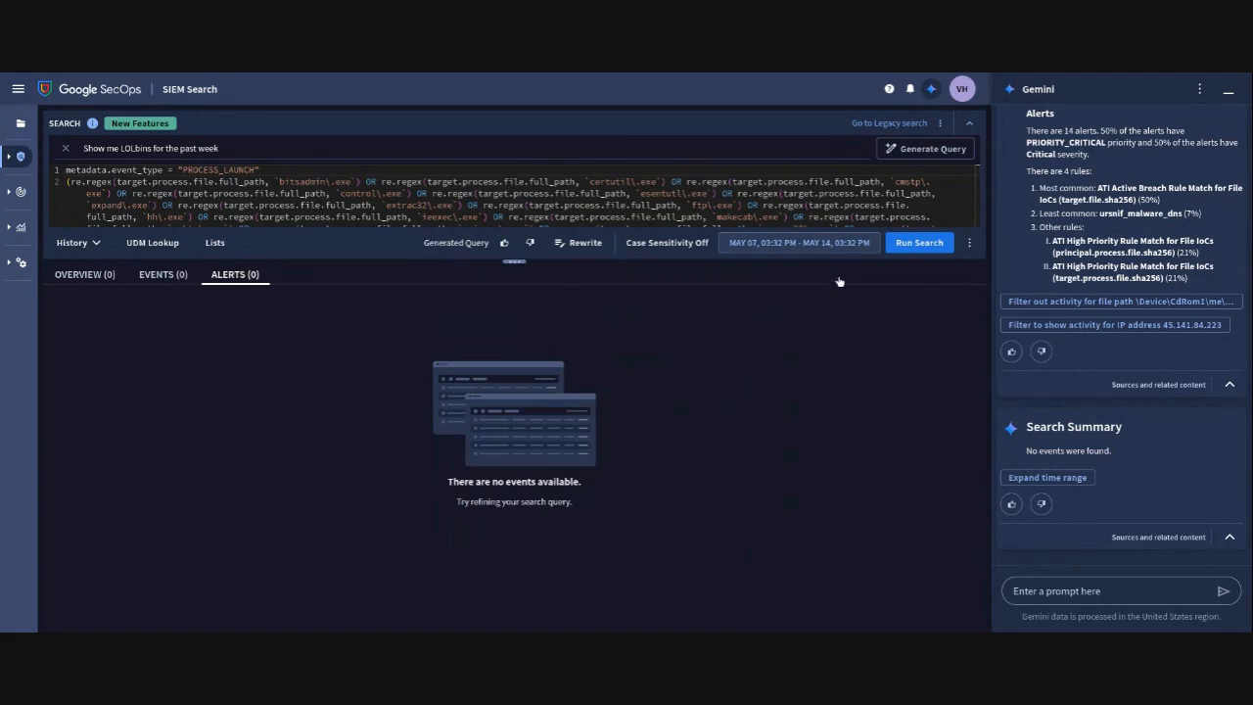
{"action": "left_click", "coordinate": [509, 192]}
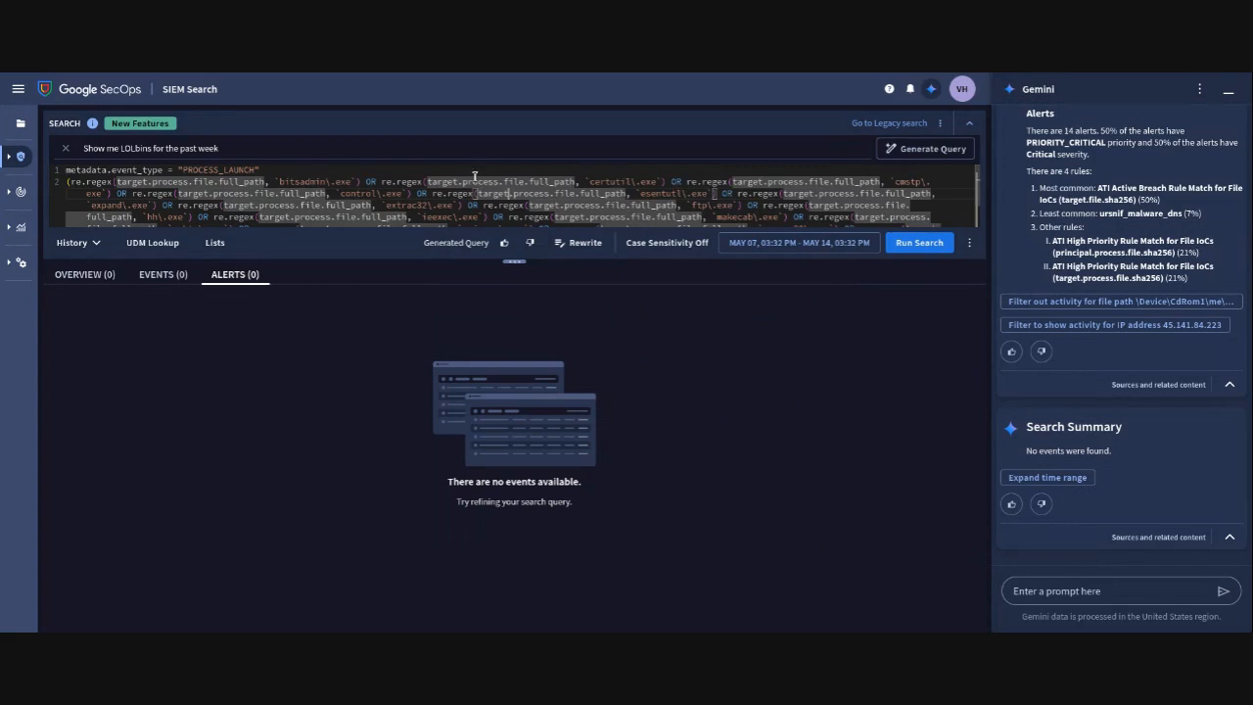
{"action": "left_click", "coordinate": [348, 169]}
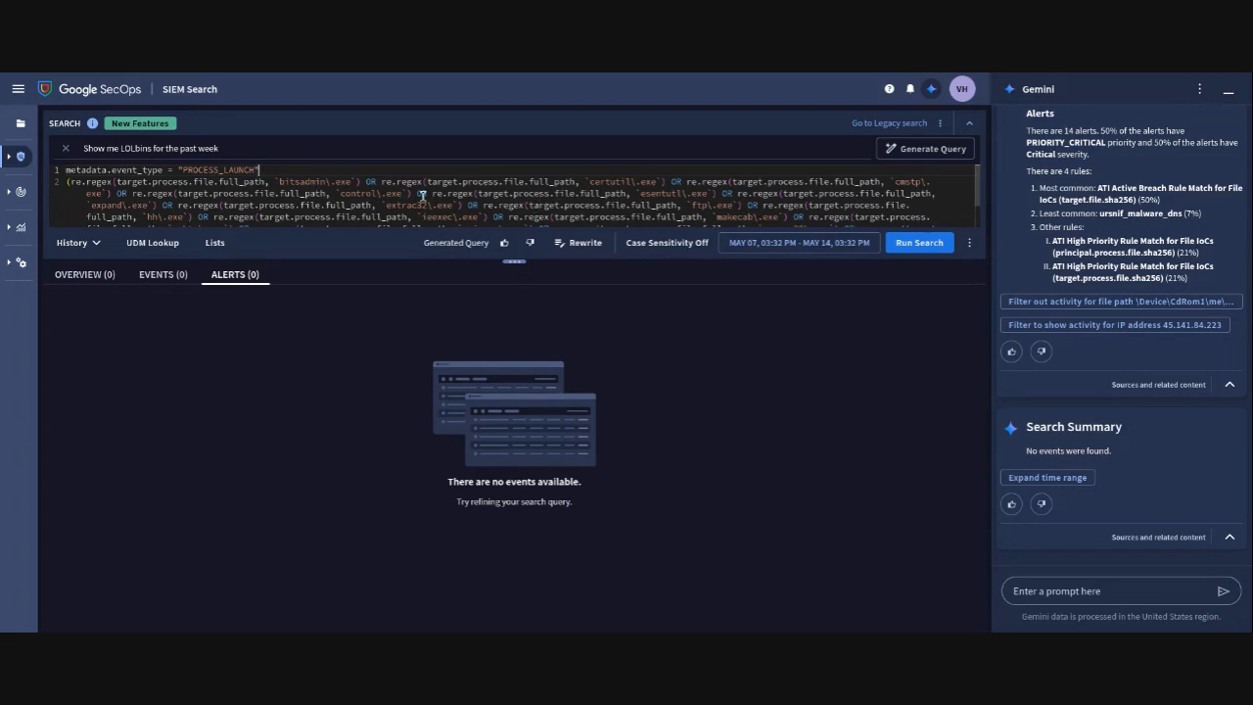
{"action": "left_click_drag", "start_coordinate": [585, 182], "coordinate": [665, 182]}
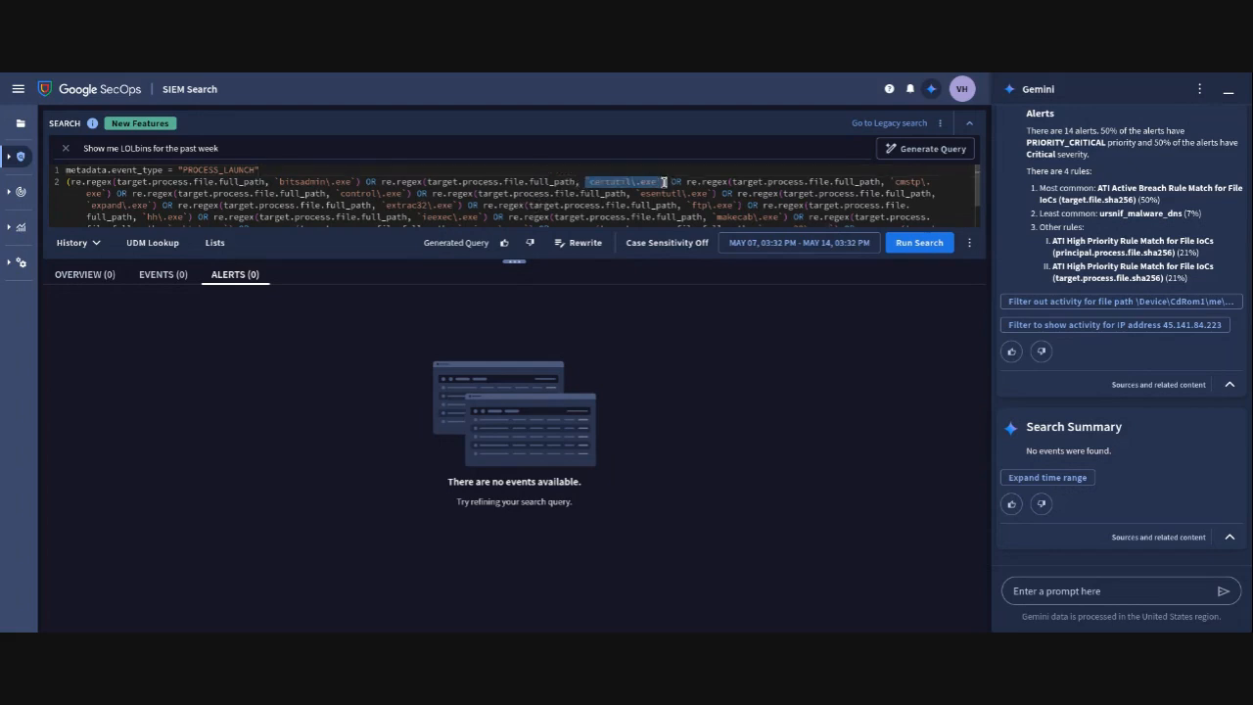
{"action": "left_click", "coordinate": [724, 195]}
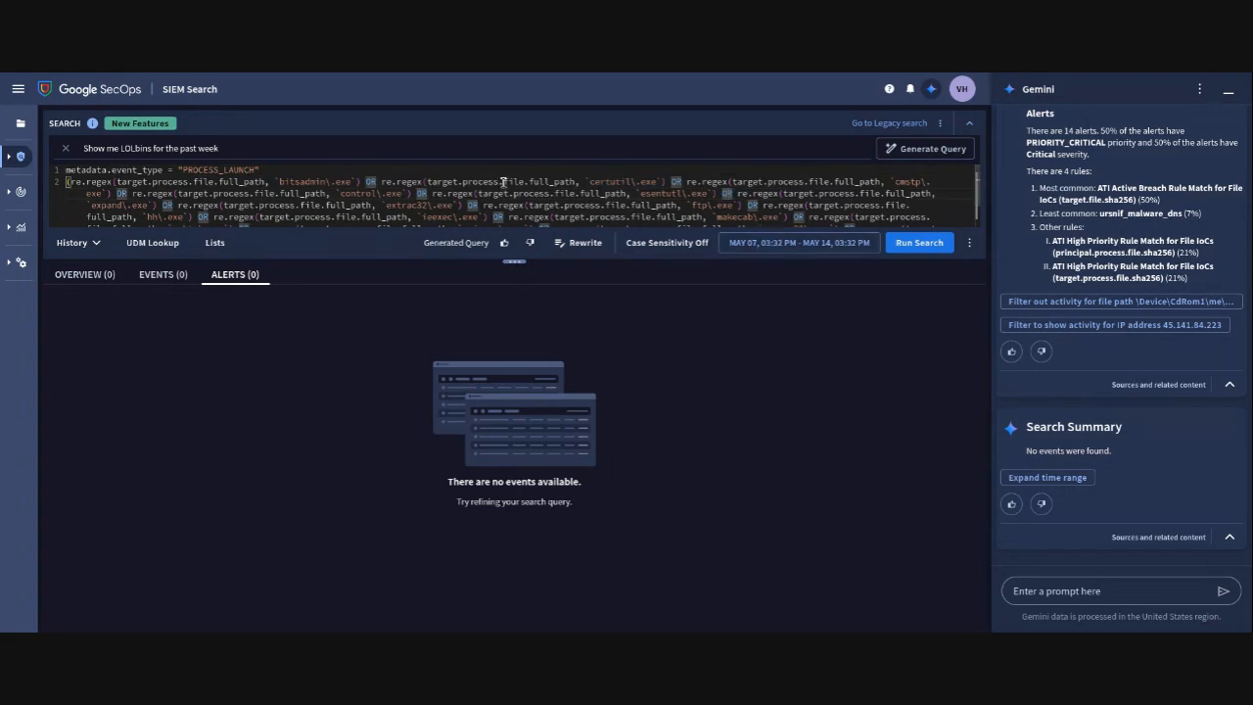
{"action": "scroll", "coordinate": [487, 195], "scroll_direction": "down", "scroll_amount": 3}
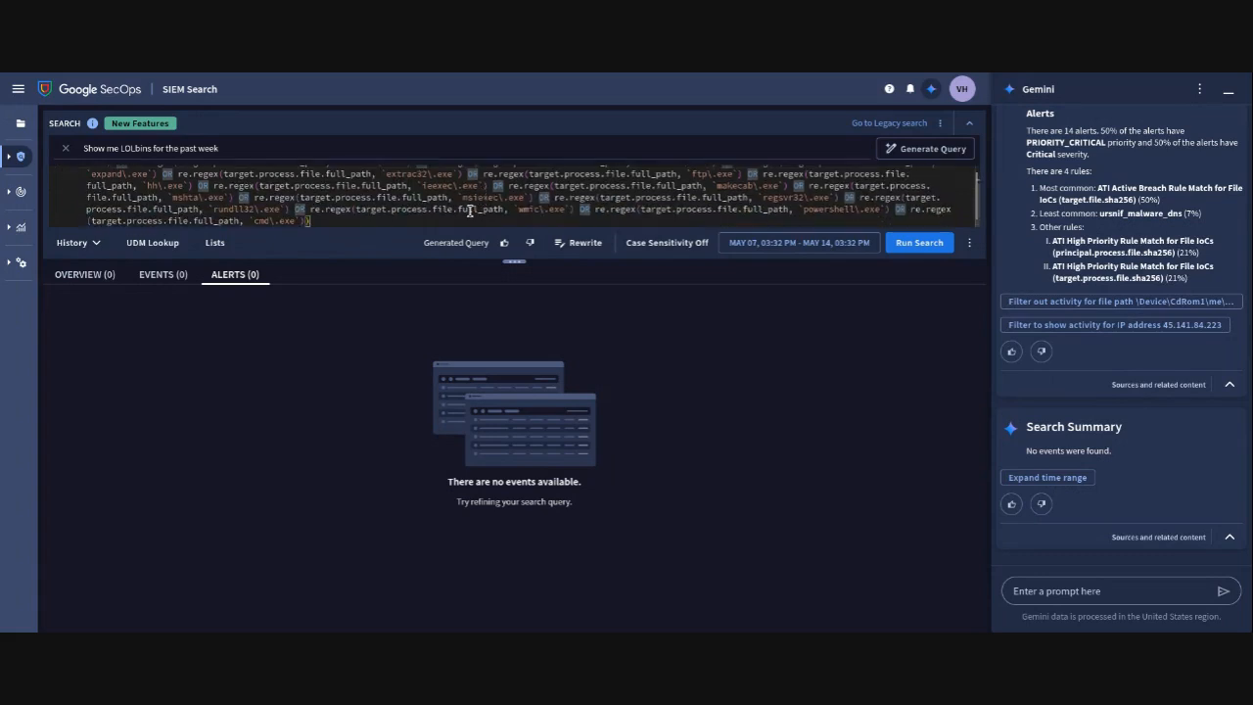
{"action": "scroll", "coordinate": [471, 206], "scroll_direction": "up", "scroll_amount": 3}
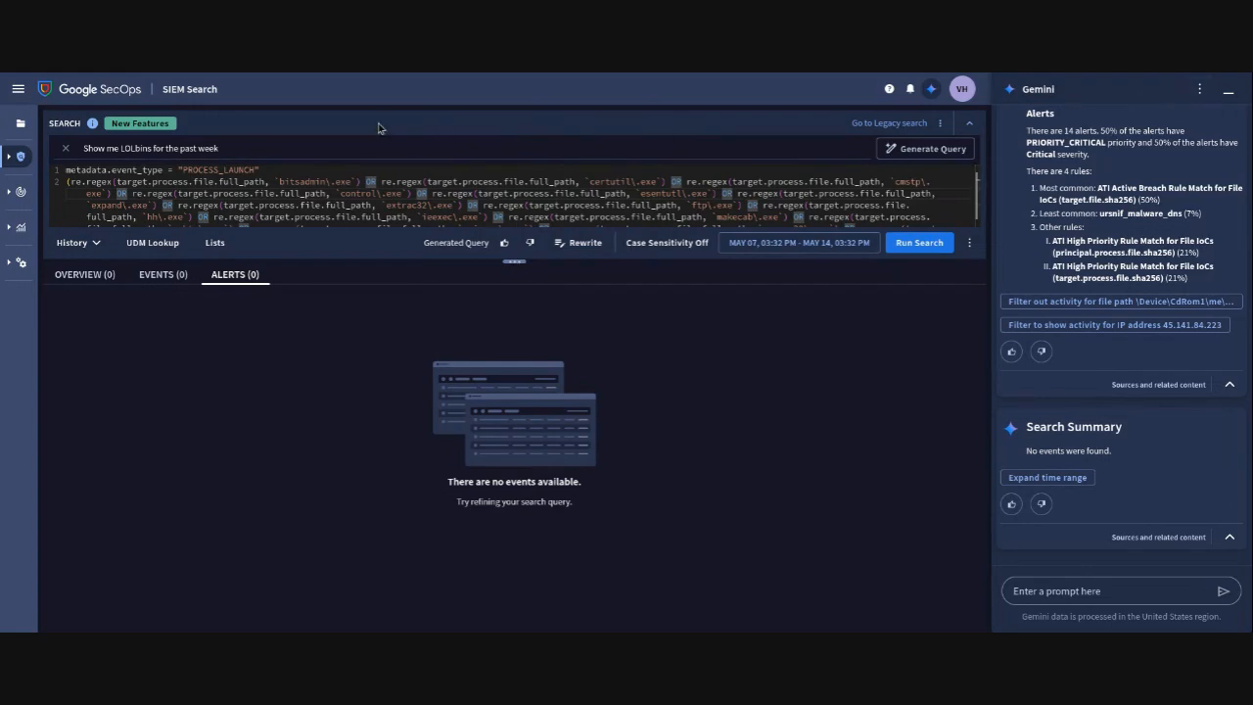
Step: Start a new chat in Gemini
{"action": "left_click", "coordinate": [1198, 90]}
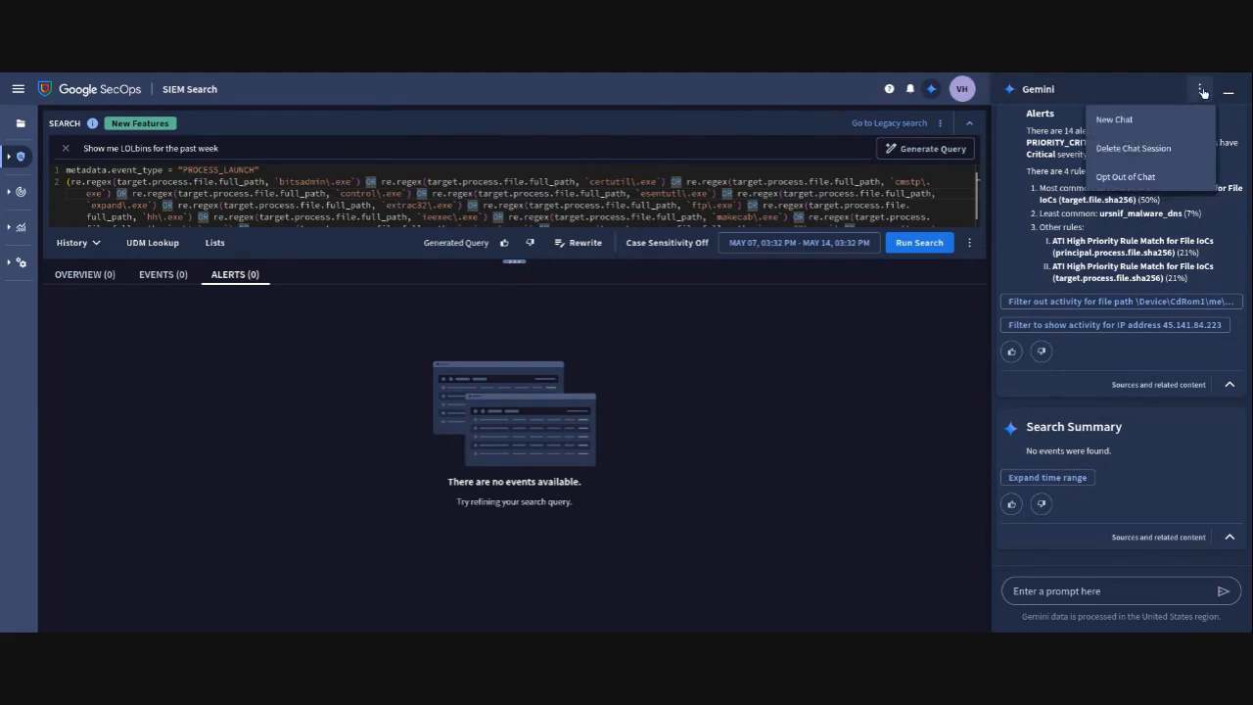
{"action": "left_click", "coordinate": [1160, 125]}
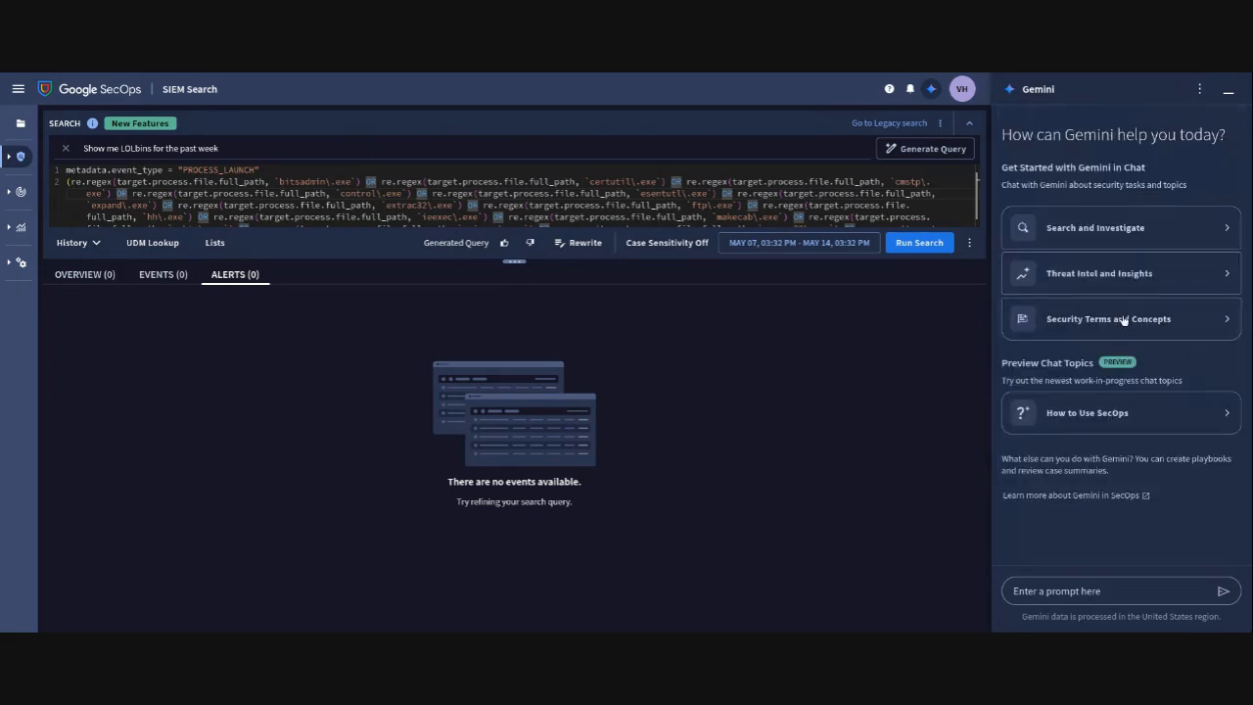
Step: Examine the options for deleting the current or all Gemini chat sessions, and cancel without deleting anything
{"action": "left_click", "coordinate": [1191, 92]}
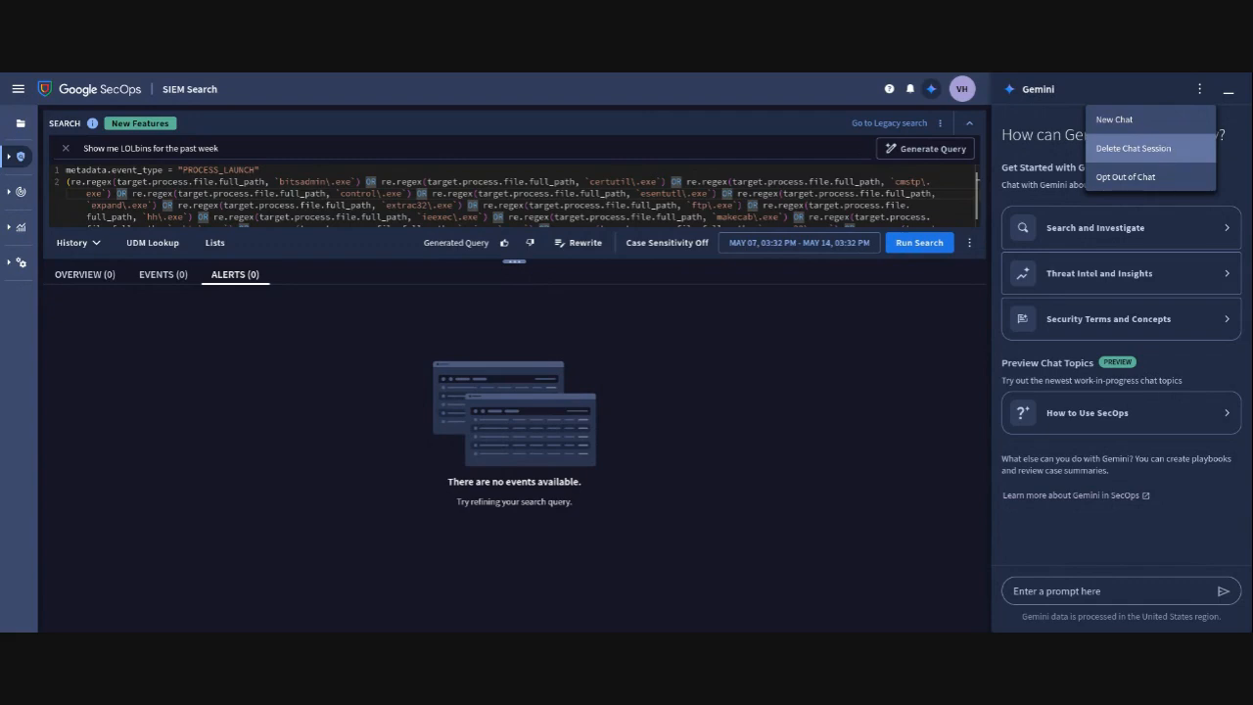
{"action": "left_click", "coordinate": [1154, 148]}
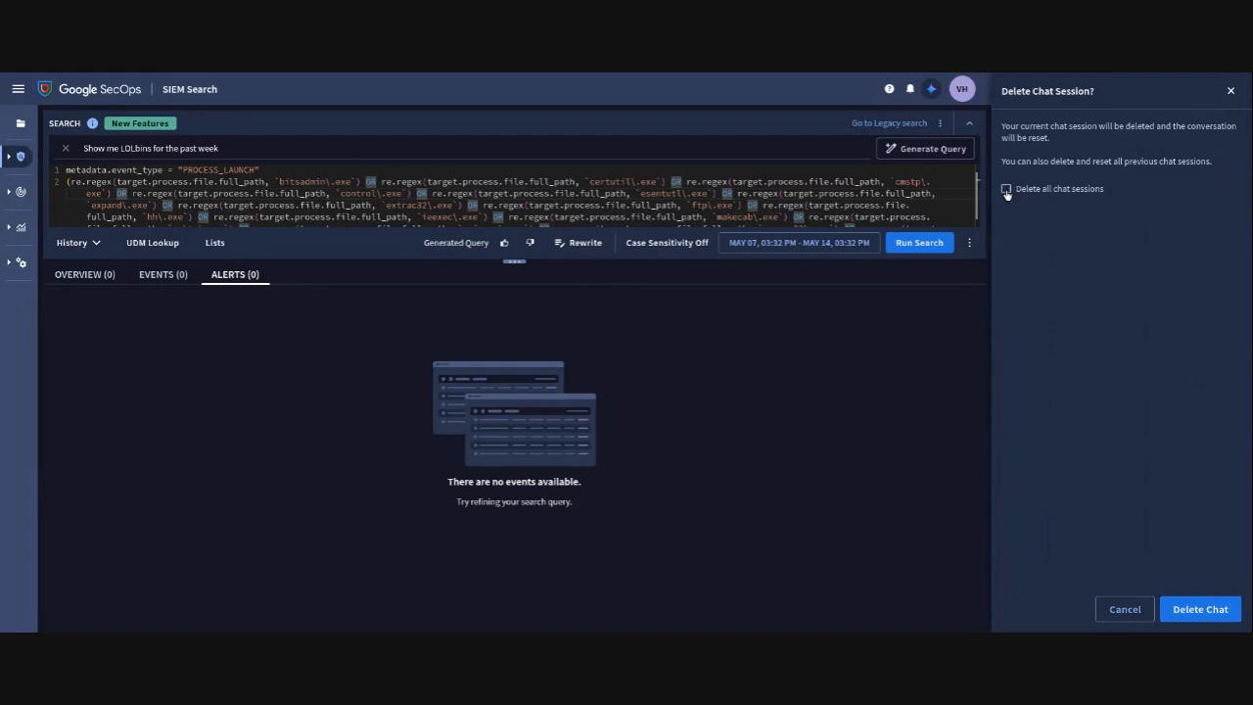
{"action": "left_click_drag", "start_coordinate": [1085, 162], "coordinate": [1160, 157]}
{"action": "left_click", "coordinate": [1157, 177]}
{"action": "left_click", "coordinate": [1116, 607]}
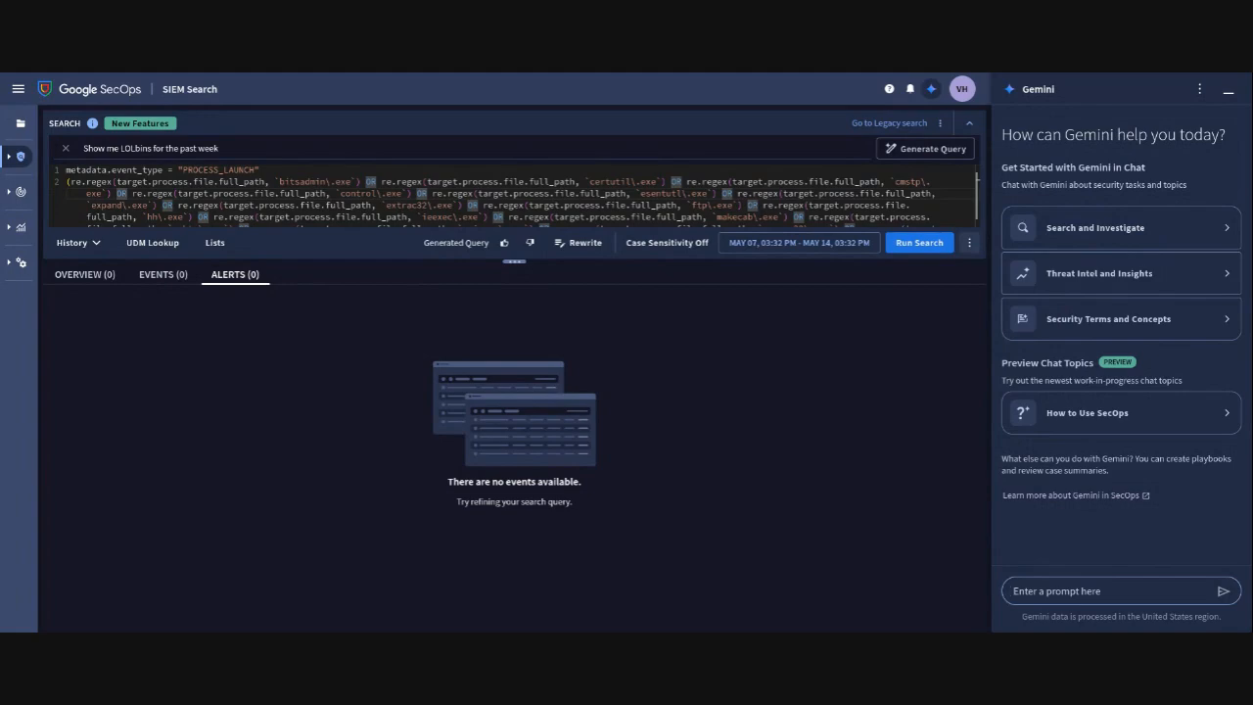
Step: Ask Gemini to "Create a rule to detect logins from bruce-wayne" and open the generated rule in the Rules Editor
{"action": "type", "text": "Create a rule to detect logins from bruce-wayne"}
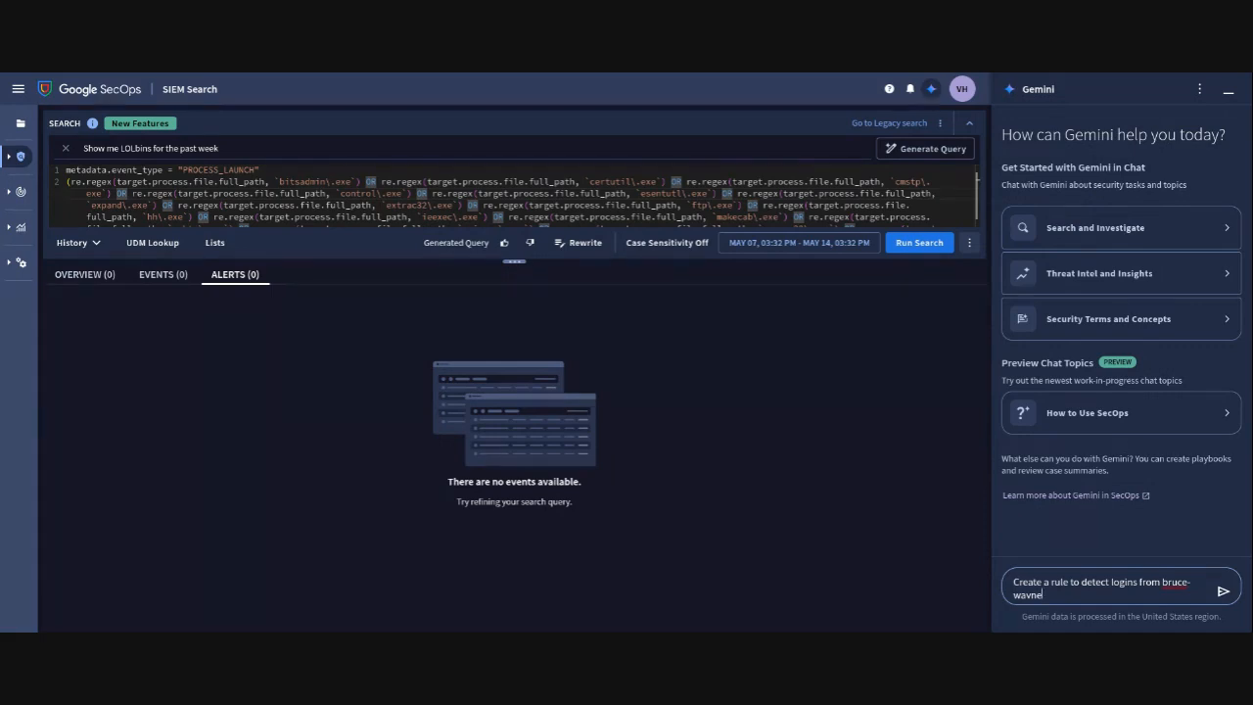
{"action": "key", "text": "Return"}
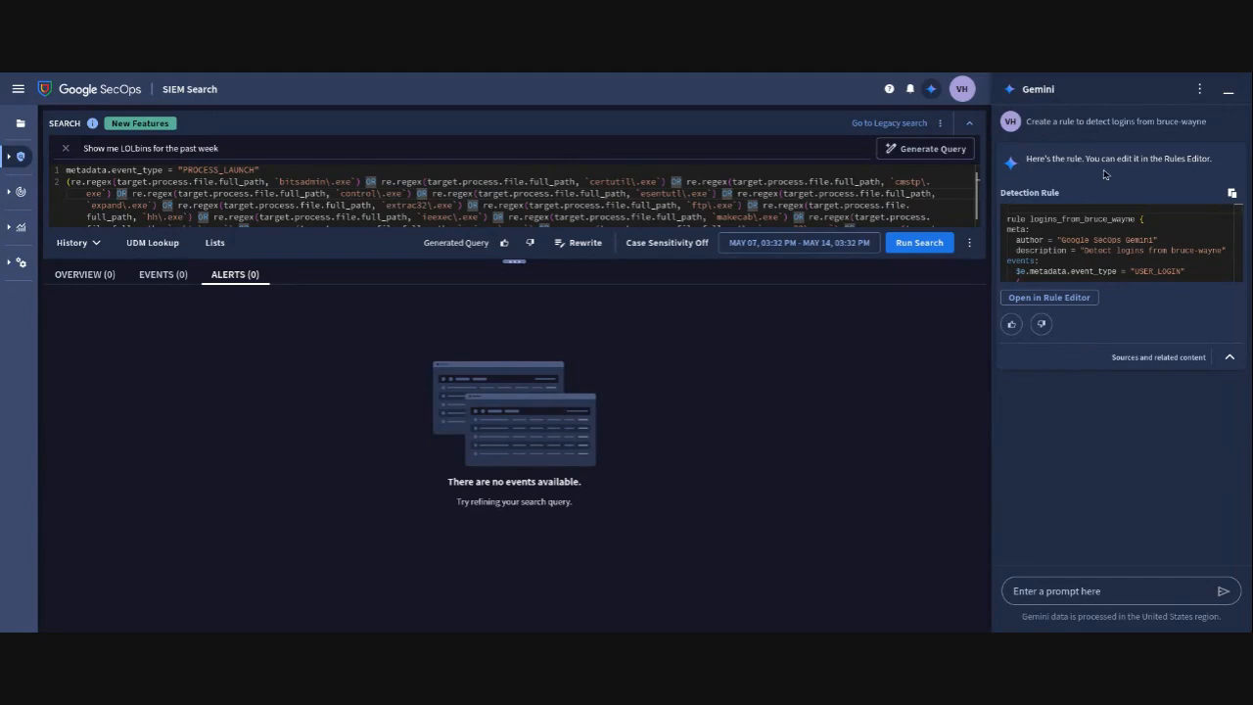
{"action": "left_click", "coordinate": [1065, 302]}
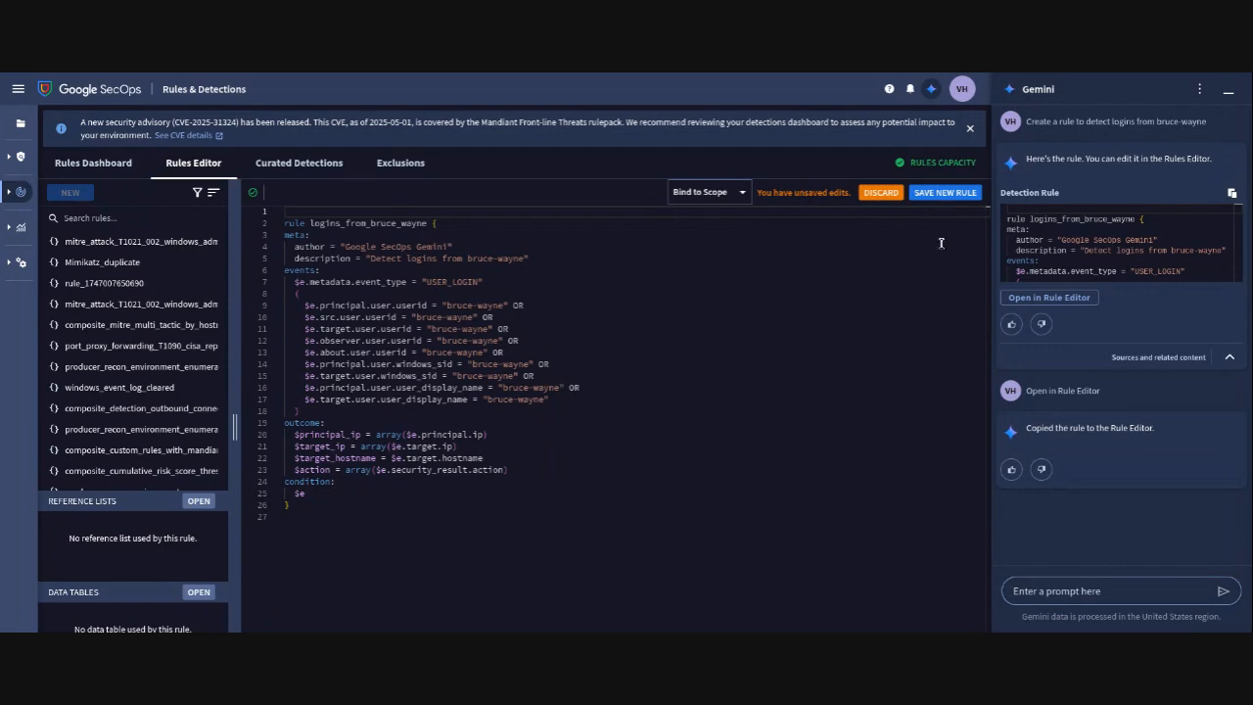
Step: Discard the unsaved generated login rule and return to SIEM Search
{"action": "left_click", "coordinate": [885, 196]}
{"action": "left_click", "coordinate": [750, 376]}
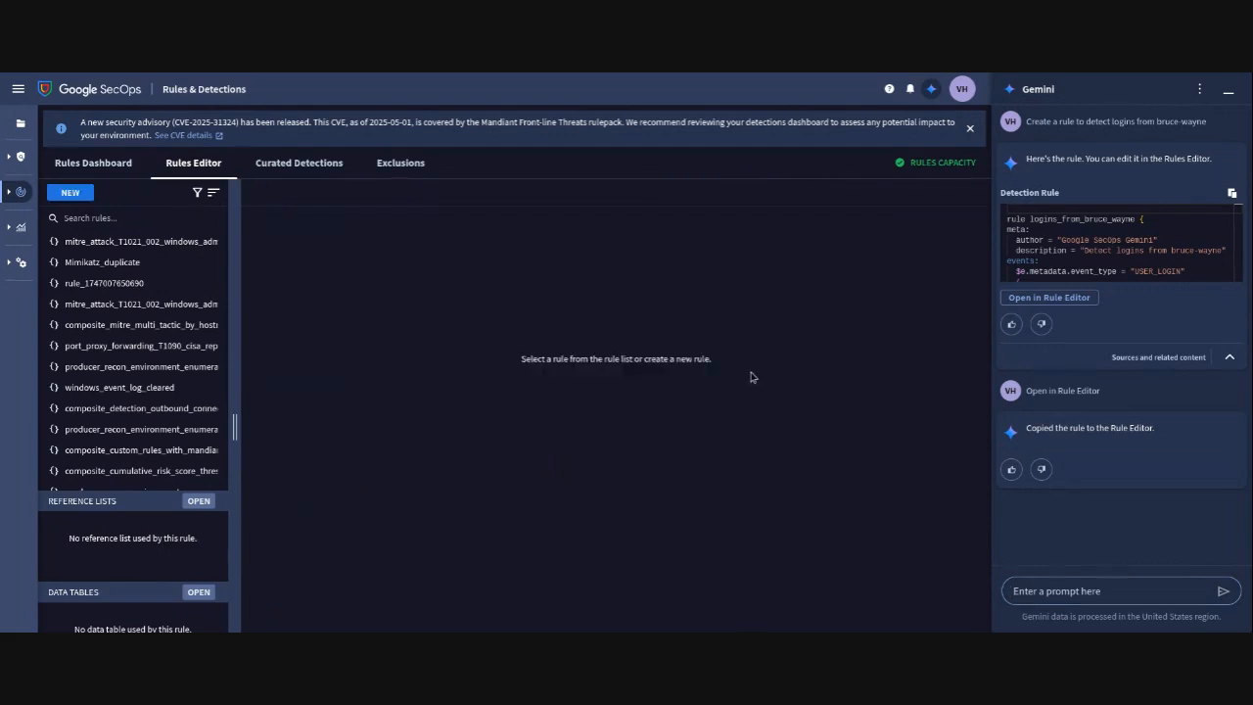
{"action": "mouse_move", "coordinate": [49, 199]}
{"action": "left_click", "coordinate": [63, 157]}
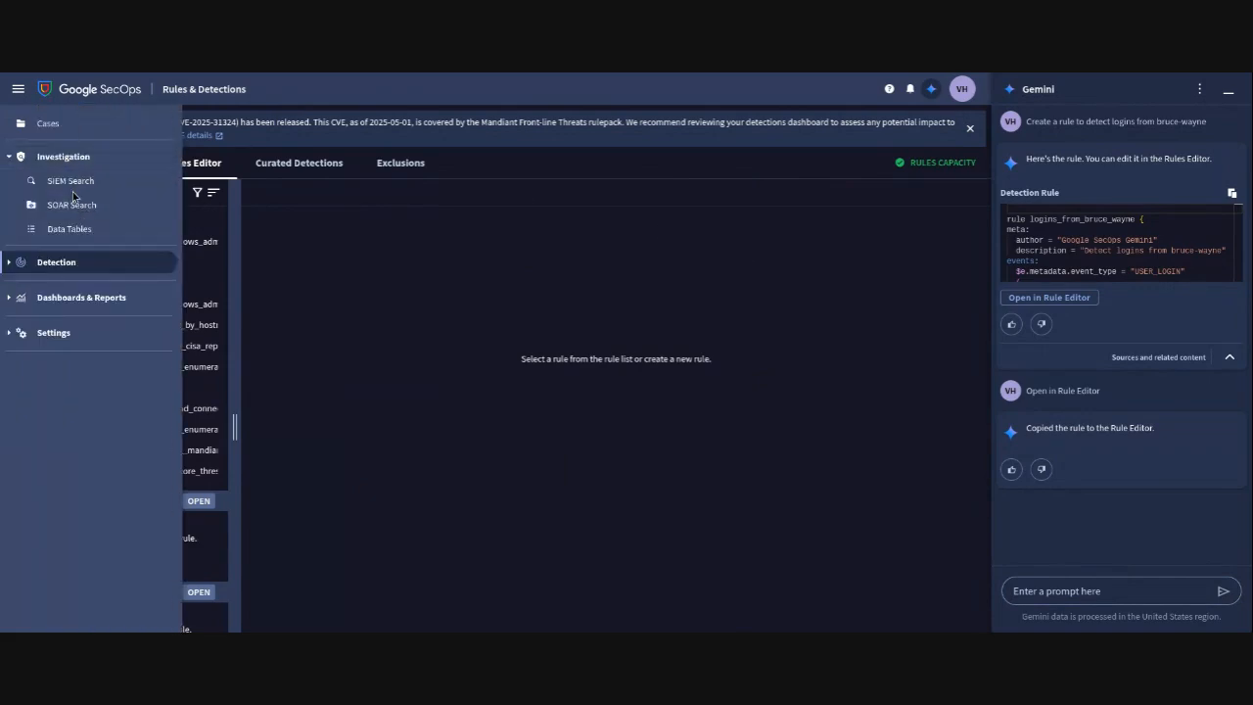
{"action": "left_click", "coordinate": [79, 180]}
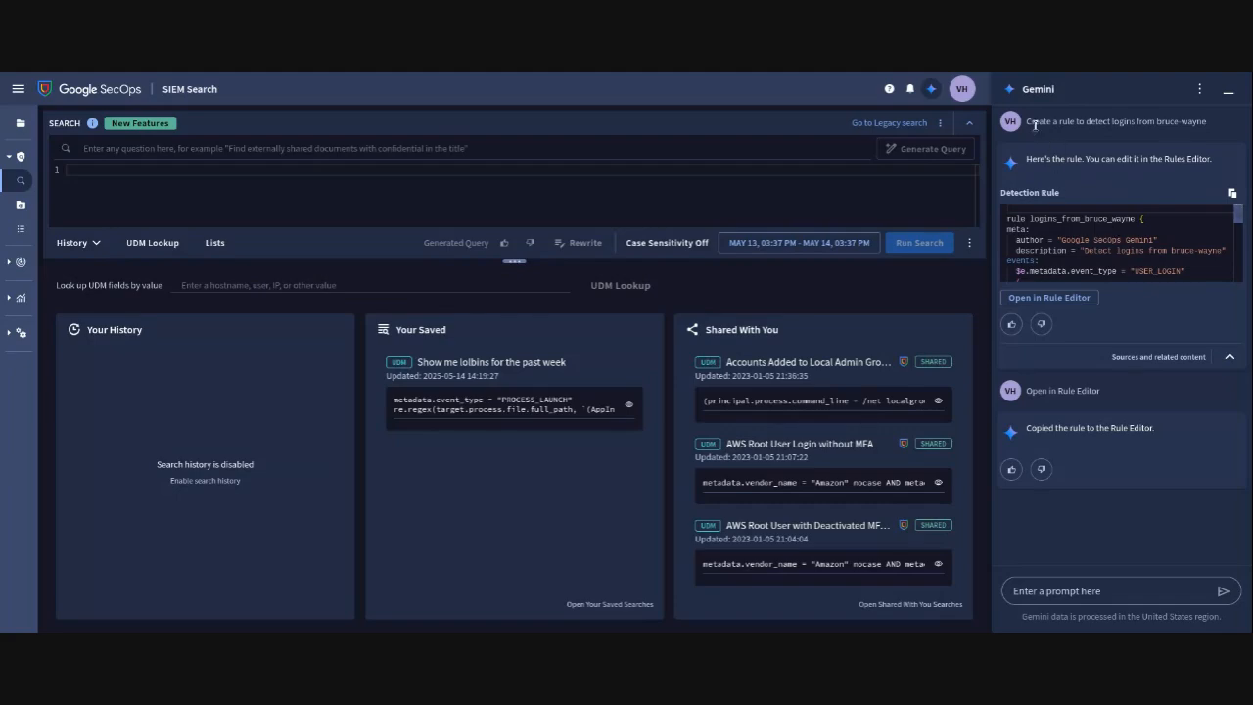
{"action": "left_click_drag", "start_coordinate": [1027, 122], "coordinate": [1214, 135]}
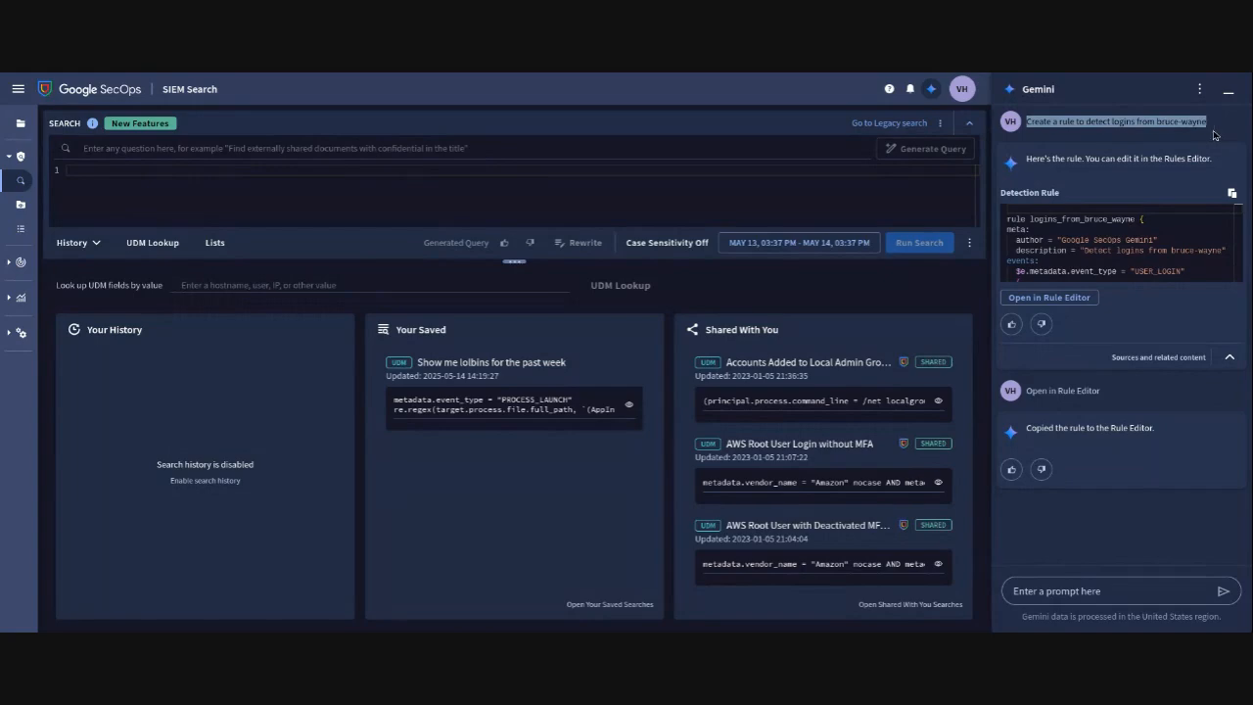
{"action": "left_click", "coordinate": [1173, 135]}
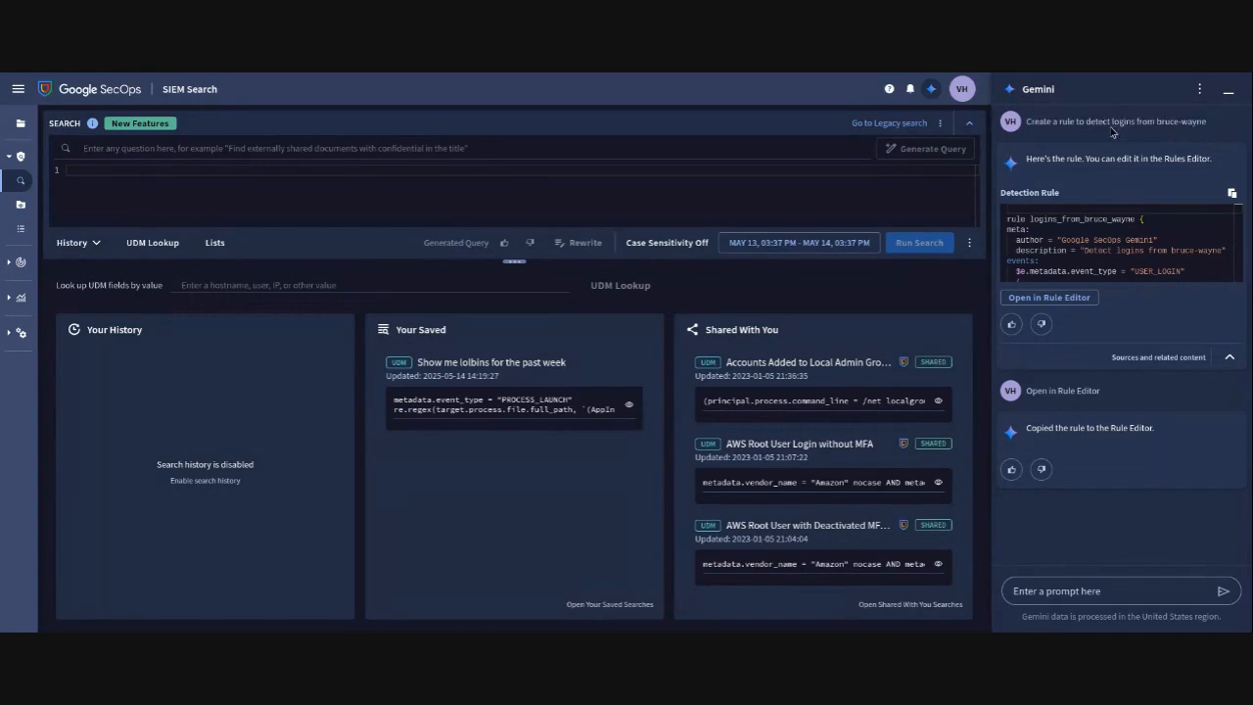
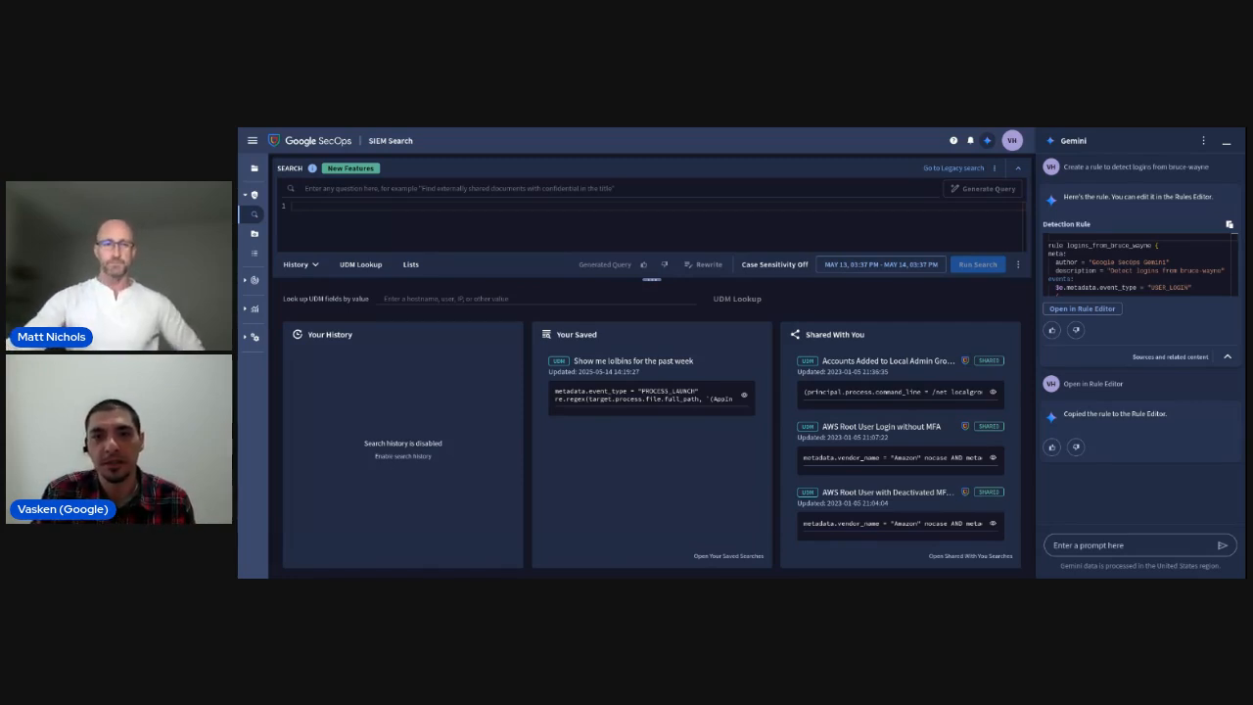
Step: Switch to the "Gemini in Google SecOps" documentation page and read its overview, highlighting the SecLM platform entry
{"action": "key", "text": "ctrl+Tab"}
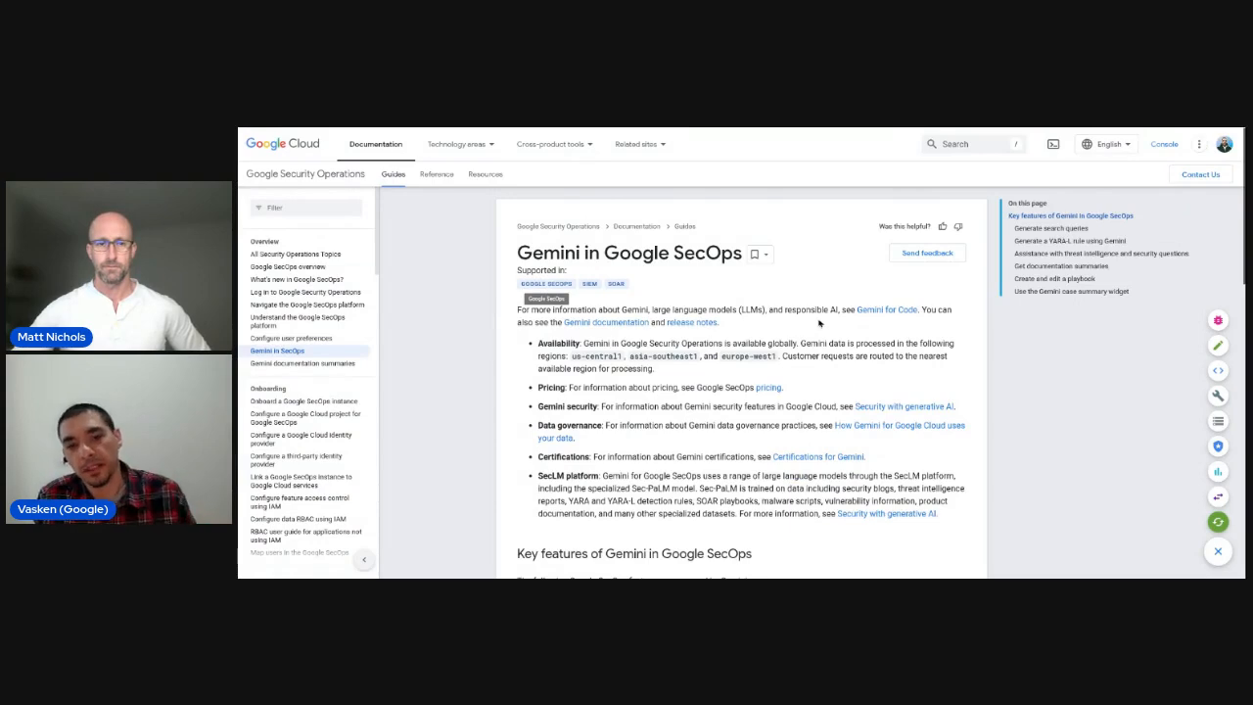
{"action": "scroll", "coordinate": [749, 340], "scroll_direction": "down", "scroll_amount": 1}
{"action": "scroll", "coordinate": [749, 340], "scroll_direction": "down", "scroll_amount": 1}
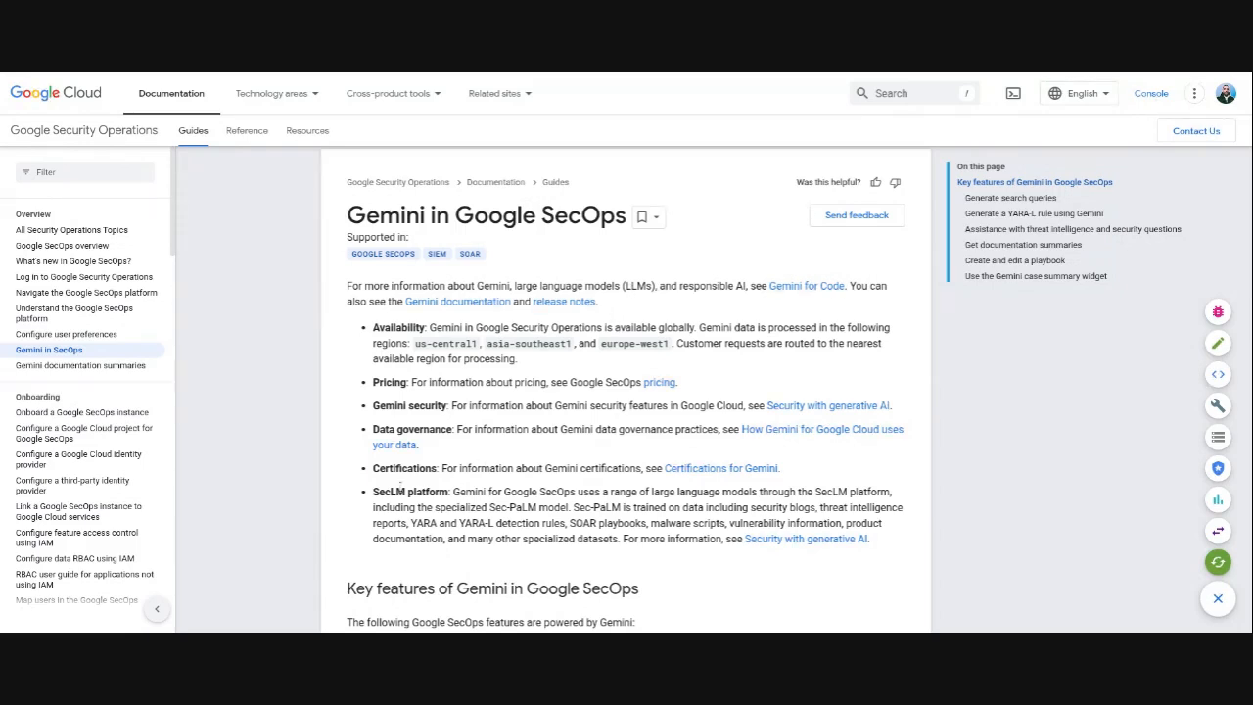
{"action": "left_click_drag", "start_coordinate": [375, 491], "coordinate": [449, 492]}
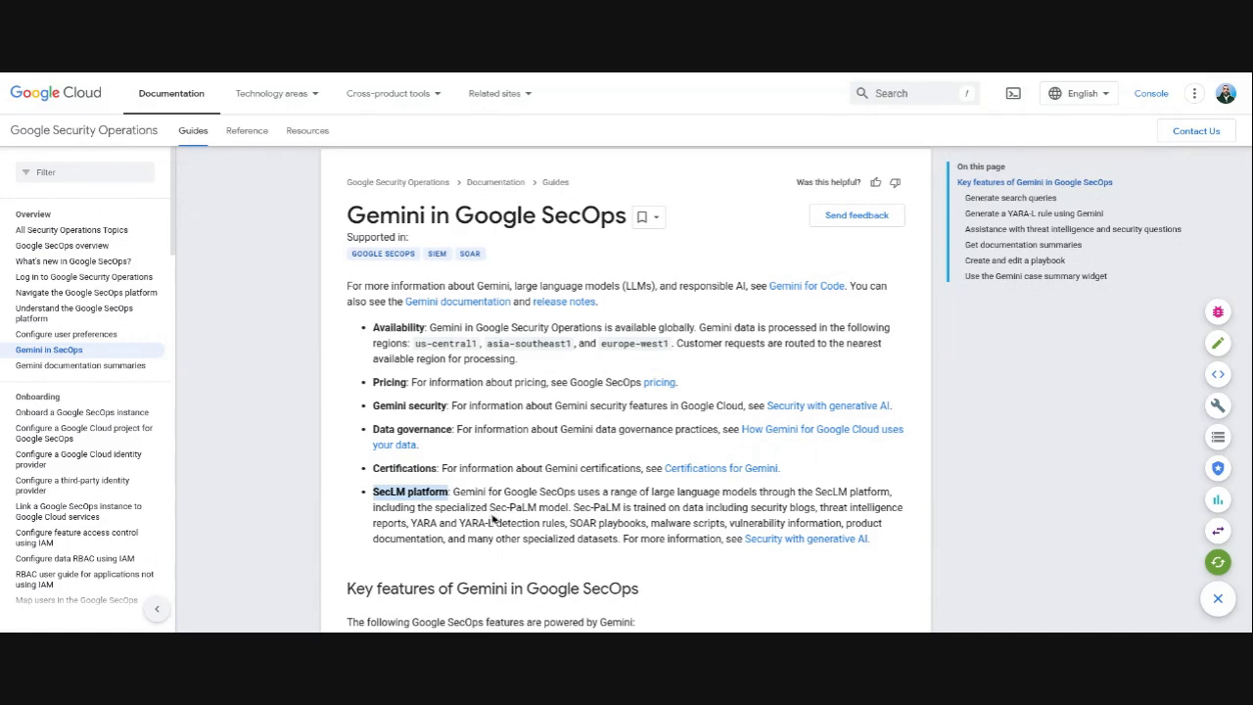
{"action": "left_click", "coordinate": [551, 501]}
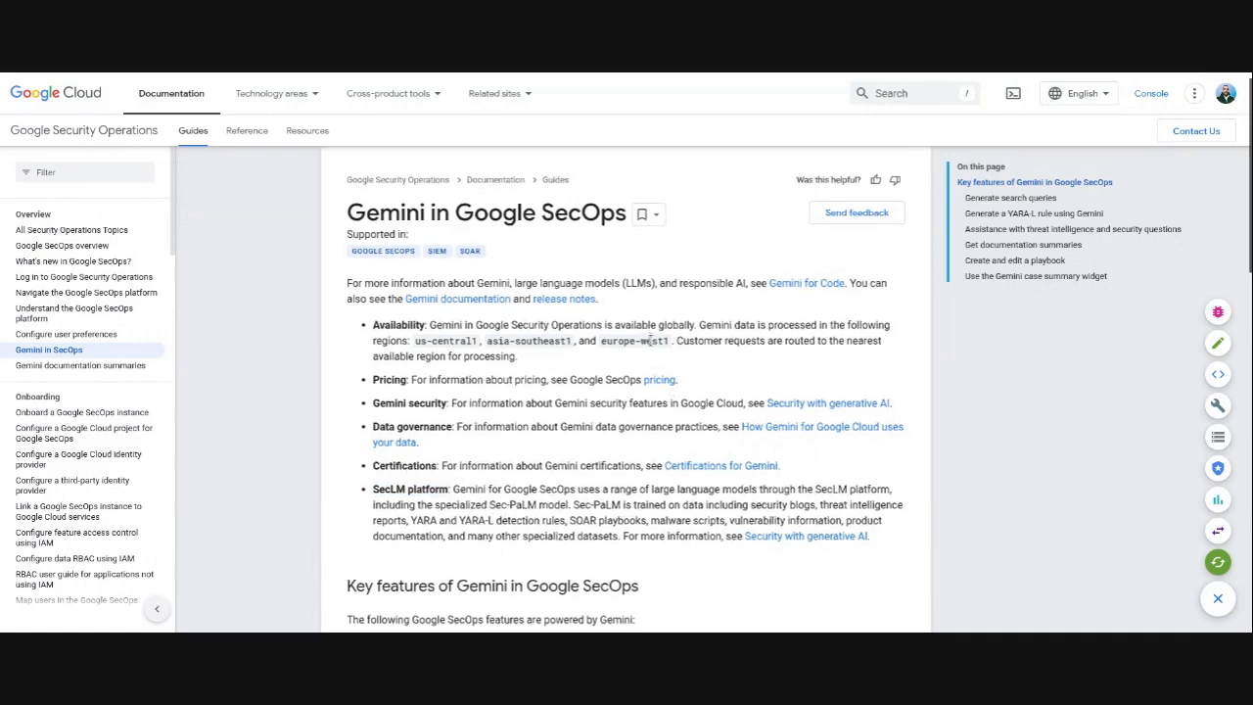
Step: Read the key features of Gemini in Google SecOps, from generating search queries to the case summary widget
{"action": "scroll", "coordinate": [670, 400], "scroll_direction": "down", "scroll_amount": 3}
{"action": "scroll", "coordinate": [651, 345], "scroll_direction": "down", "scroll_amount": 2}
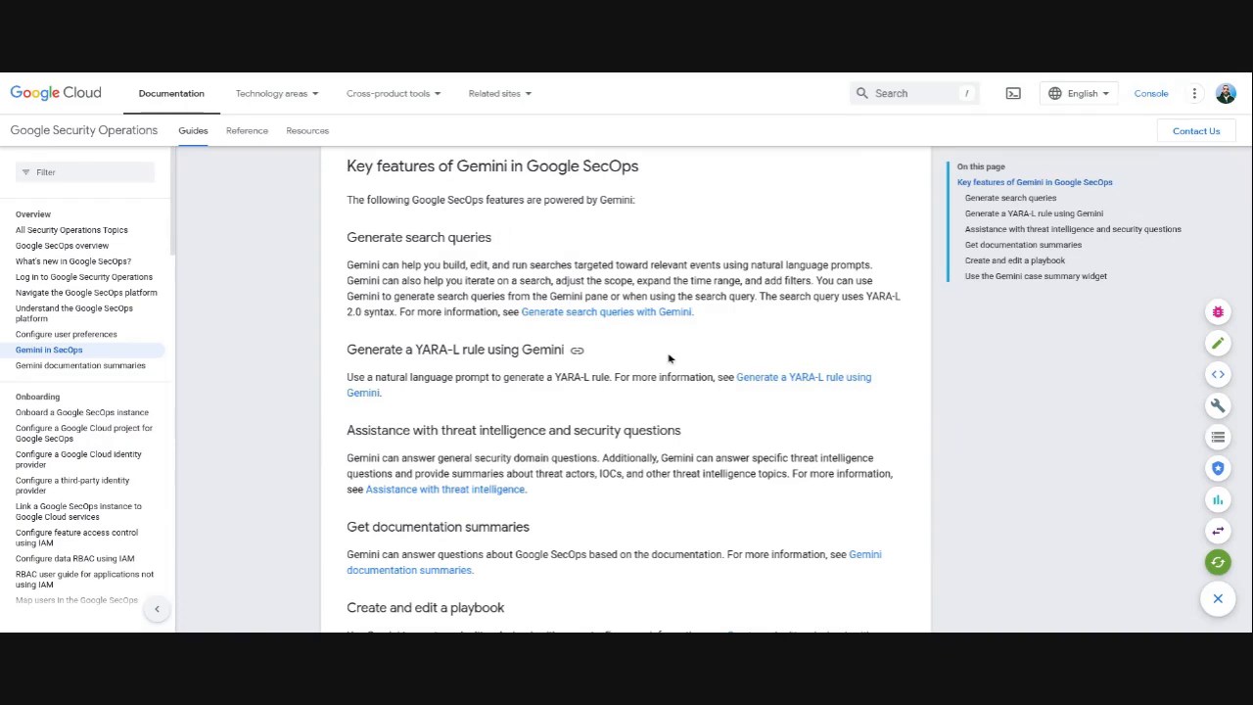
{"action": "scroll", "coordinate": [670, 359], "scroll_direction": "down", "scroll_amount": 1}
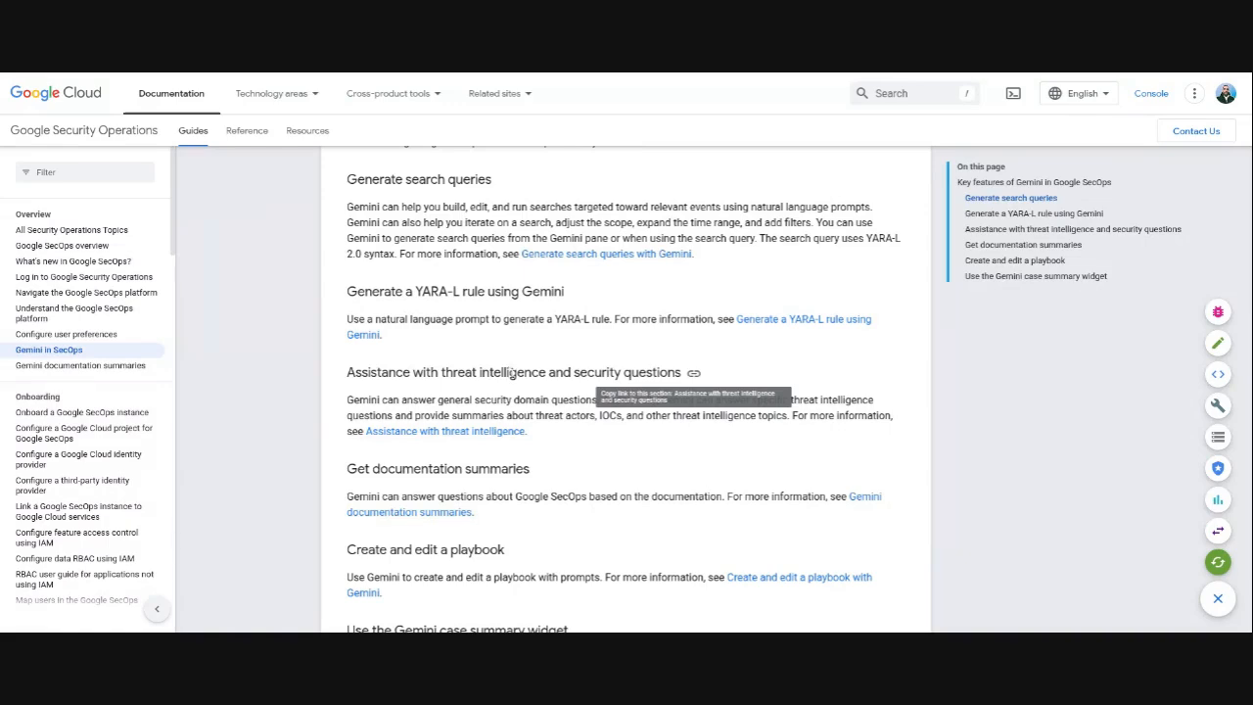
{"action": "scroll", "coordinate": [510, 372], "scroll_direction": "down", "scroll_amount": 3}
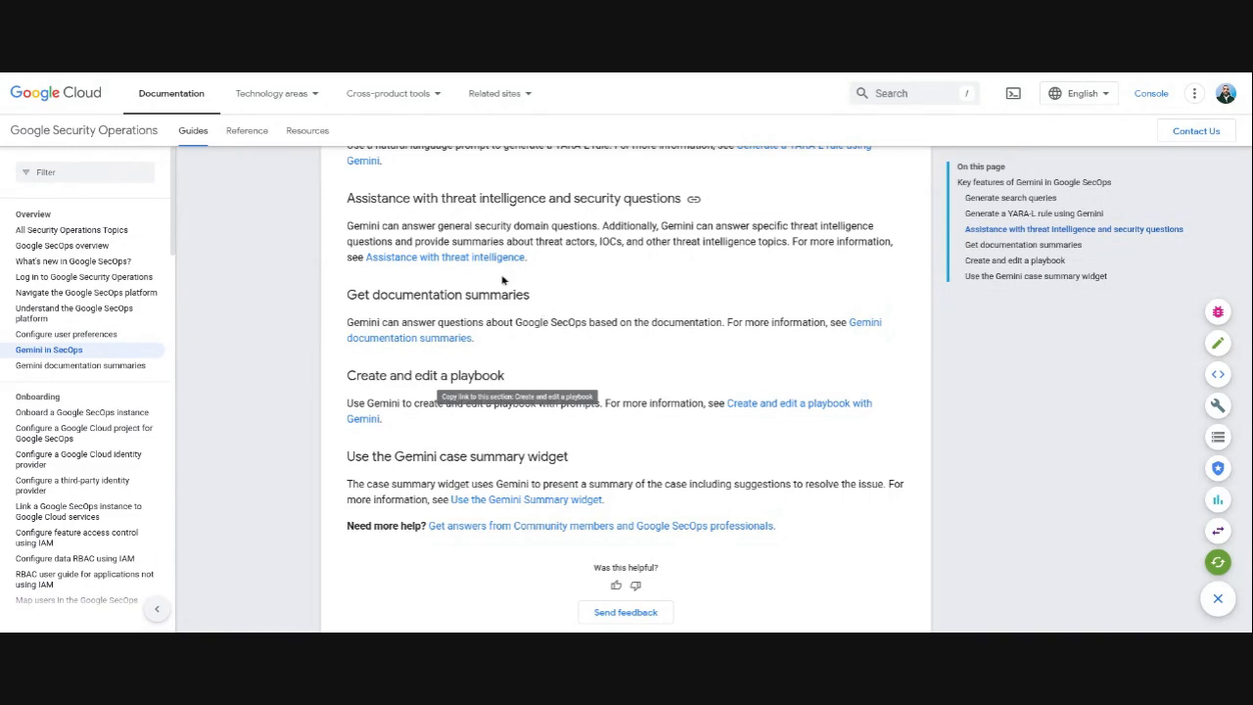
{"action": "scroll", "coordinate": [441, 396], "scroll_direction": "down", "scroll_amount": 1}
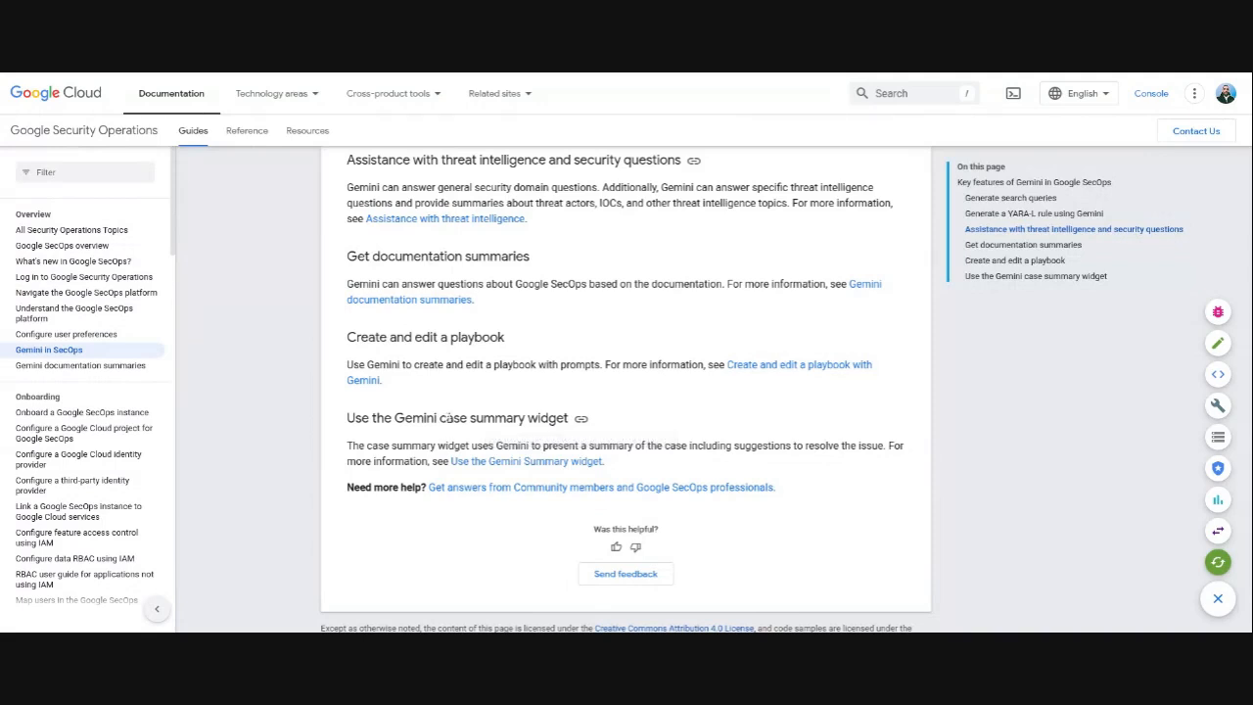
{"action": "scroll", "coordinate": [768, 475], "scroll_direction": "up", "scroll_amount": 1}
{"action": "scroll", "coordinate": [769, 471], "scroll_direction": "up", "scroll_amount": 8}
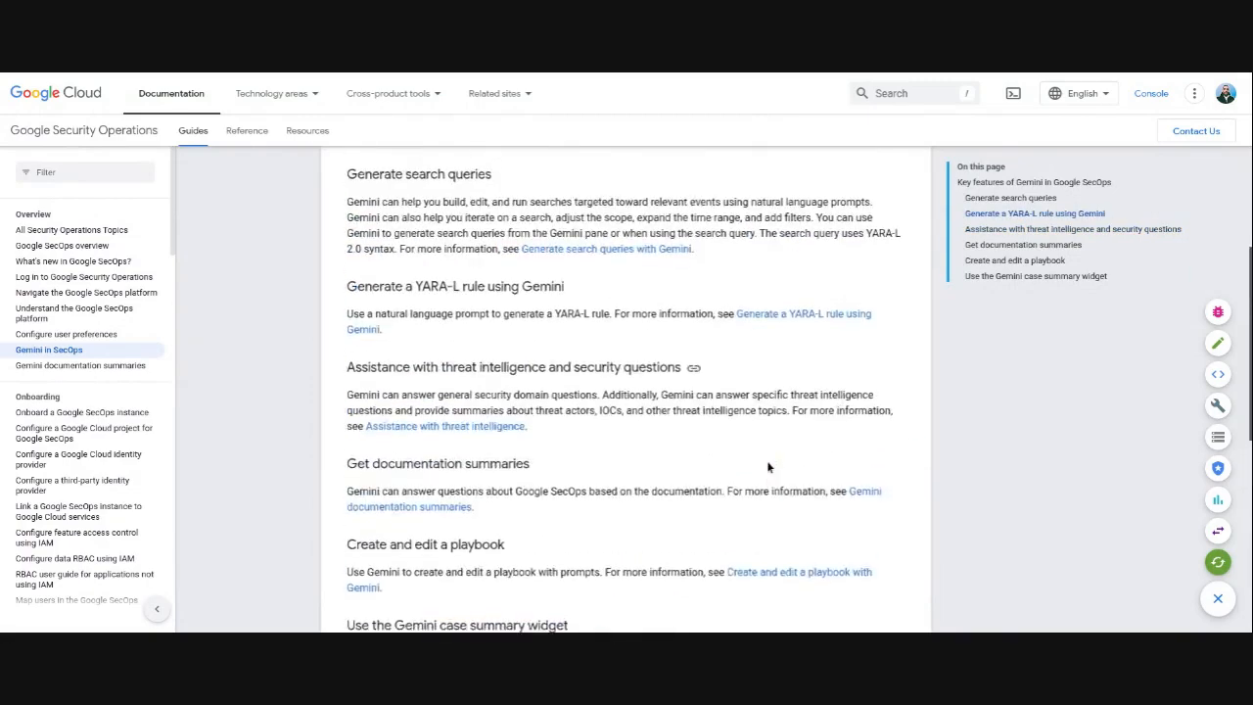